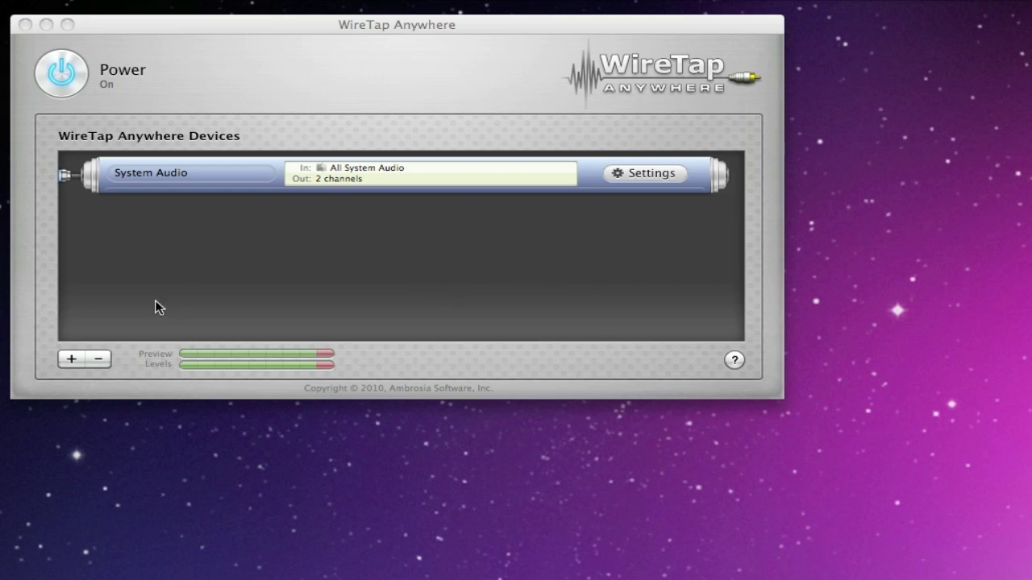
Add a new WireTap device named 'Duet & UX8' and reselect it in the list
left_click(69, 362)
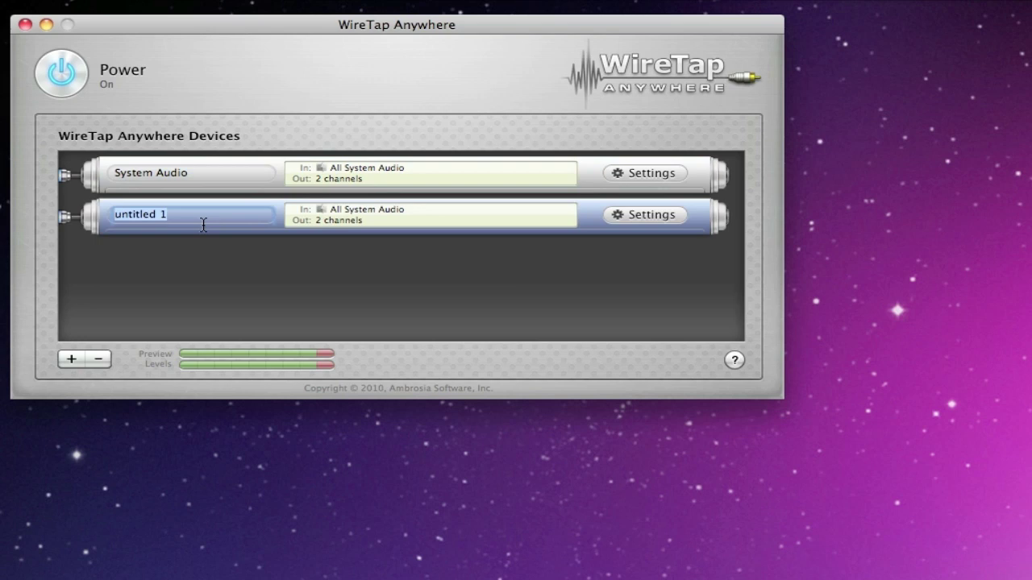
type("Duet")
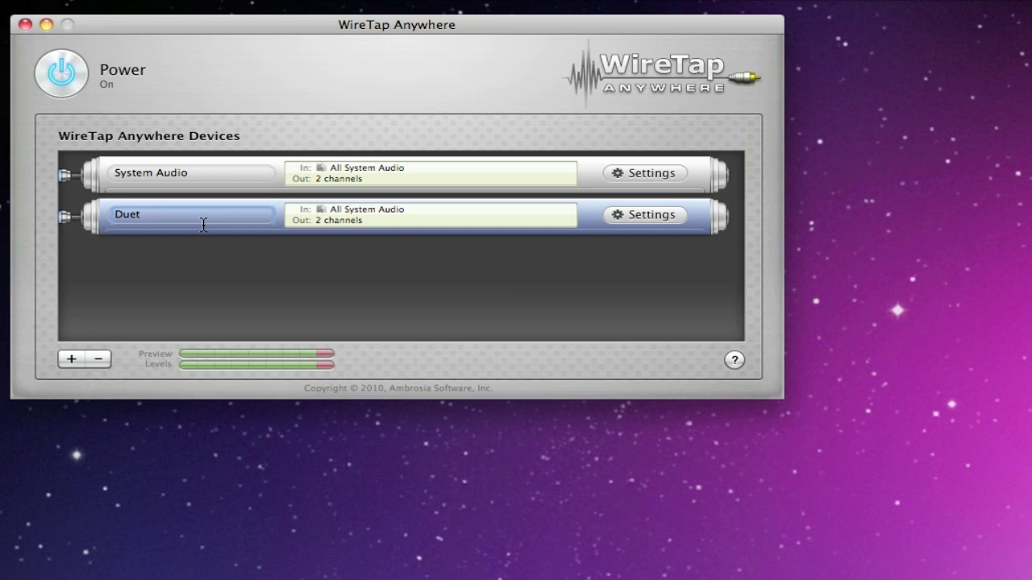
type(" & UX8")
left_click(276, 168)
left_click(275, 208)
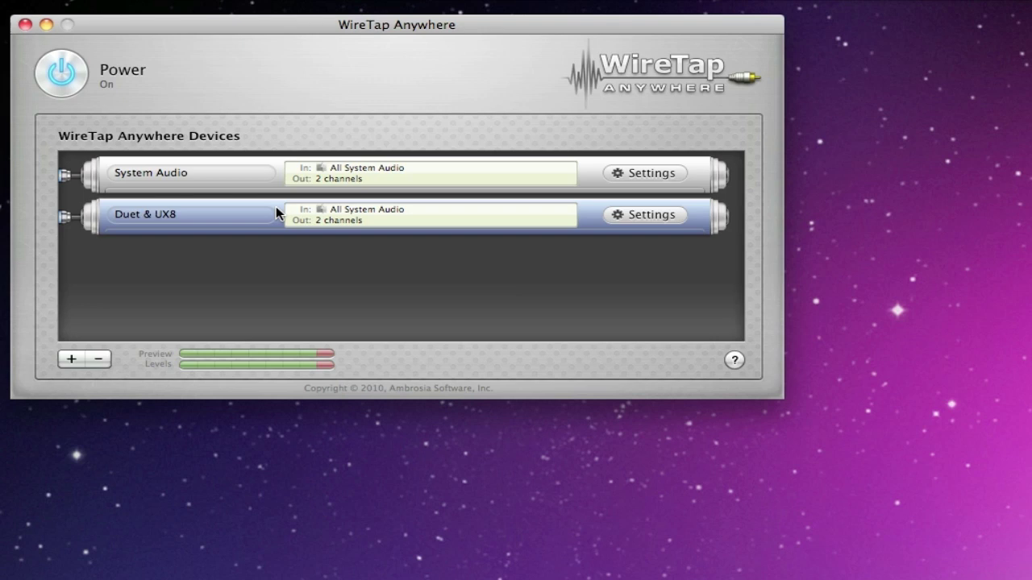
Add Duet (2985) and TonePort UX8 as sources in the Duet & UX8 routing settings
left_click(651, 216)
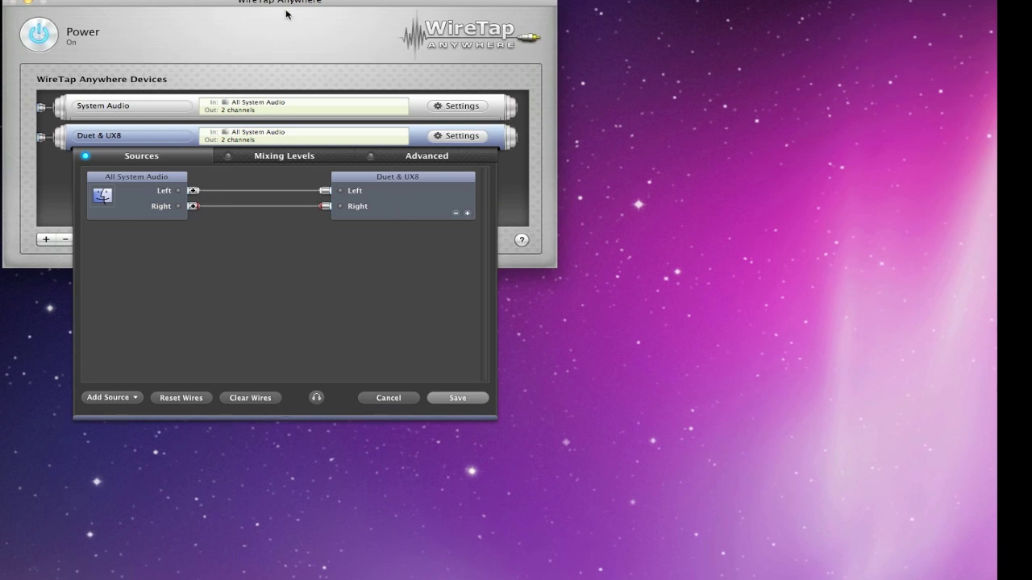
left_click_drag(279, 1, 279, 0)
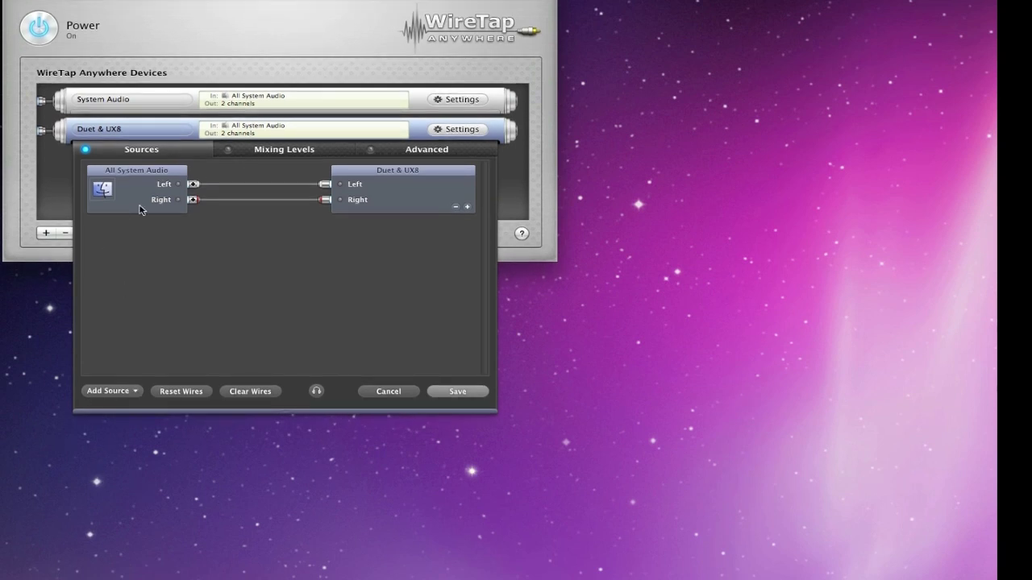
left_click(128, 393)
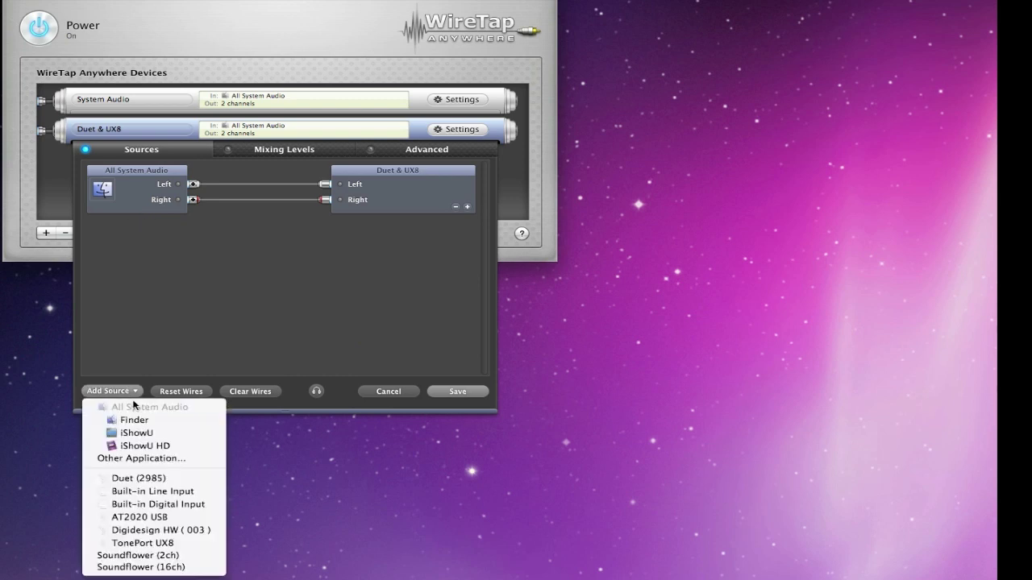
left_click(153, 481)
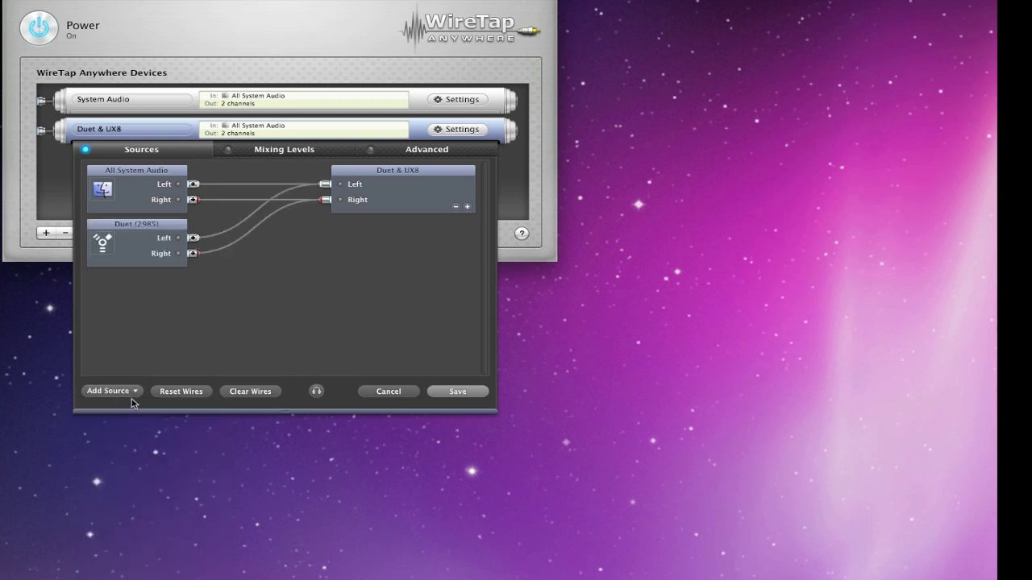
left_click(134, 394)
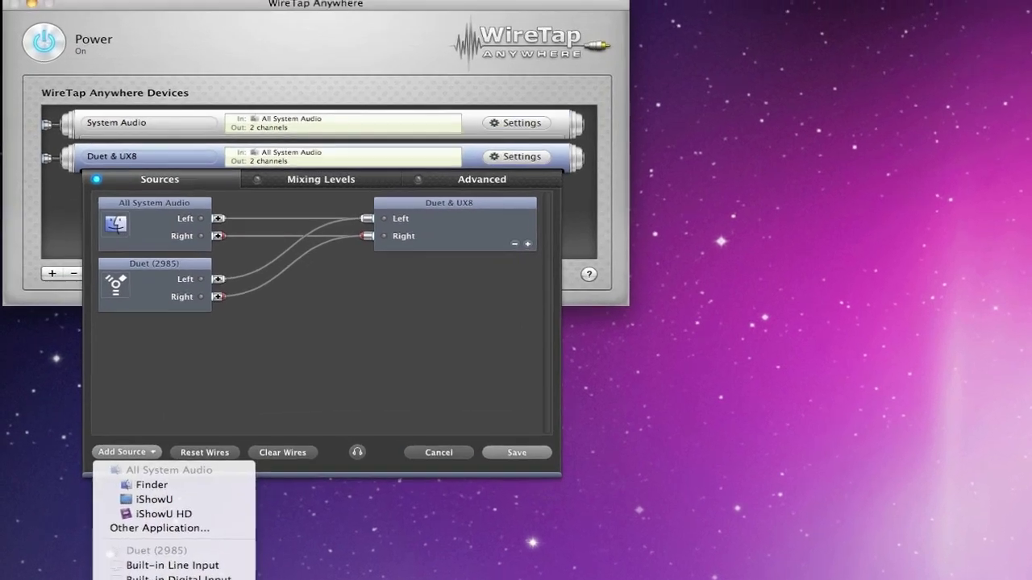
left_click(161, 579)
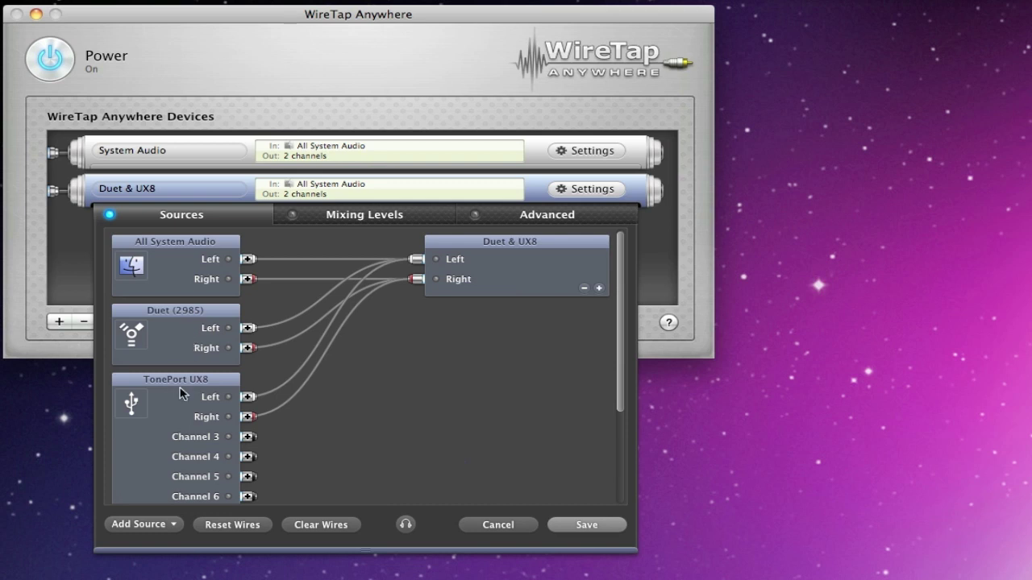
Clear all existing connection wires from the Duet & UX8 routing
scroll(252, 373, "down", 5)
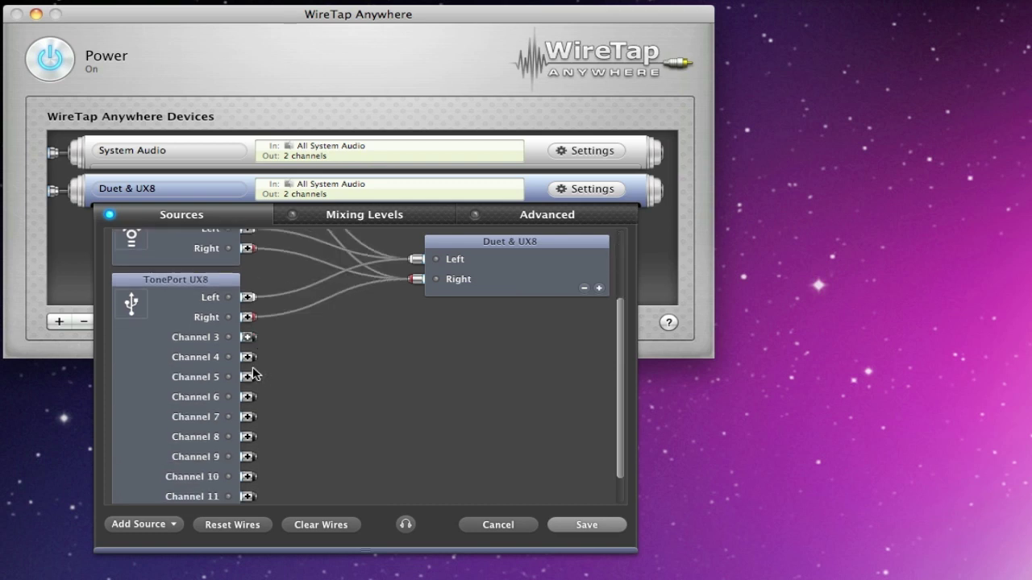
scroll(256, 407, "up", 3)
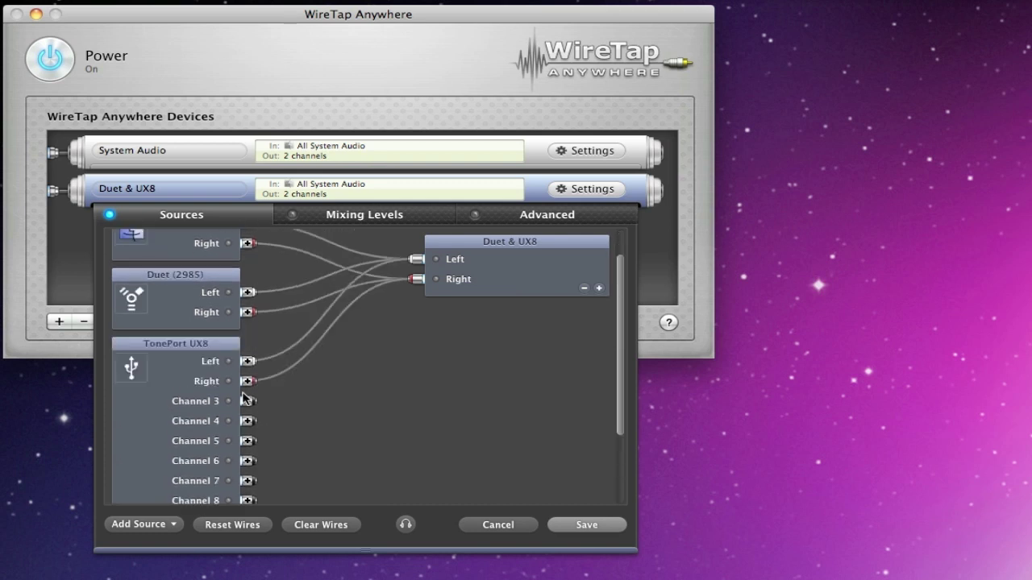
left_click(335, 524)
scroll(256, 319, "up", 2)
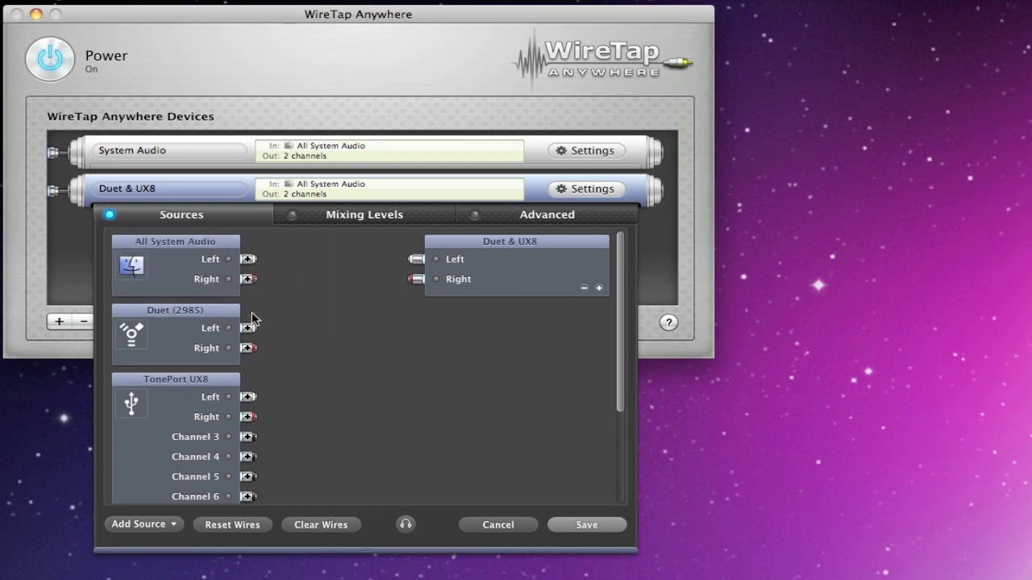
Delete the All System Audio source block from the Duet & UX8 routing
left_click(177, 266)
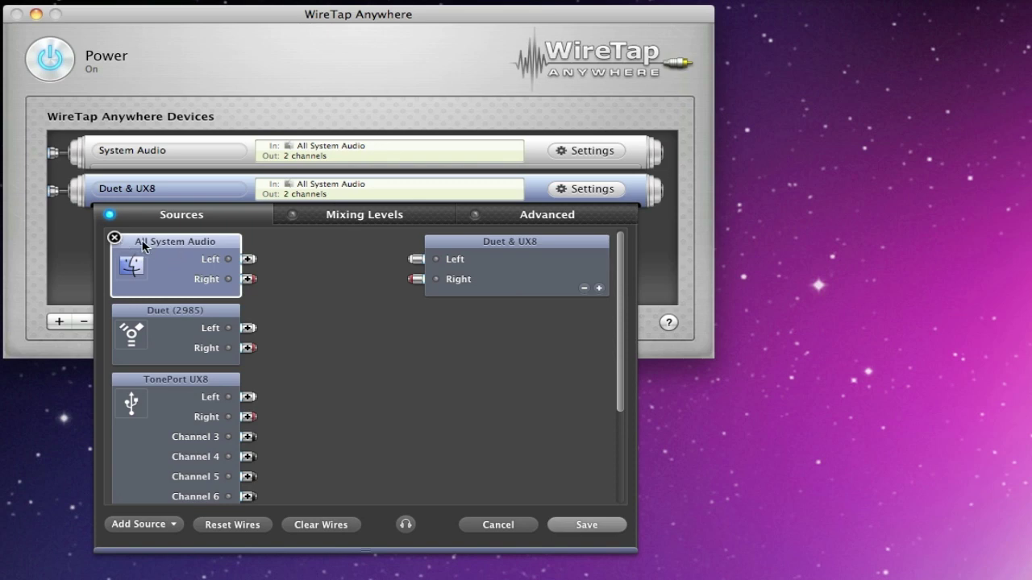
left_click(178, 321)
left_click(172, 273)
left_click(114, 239)
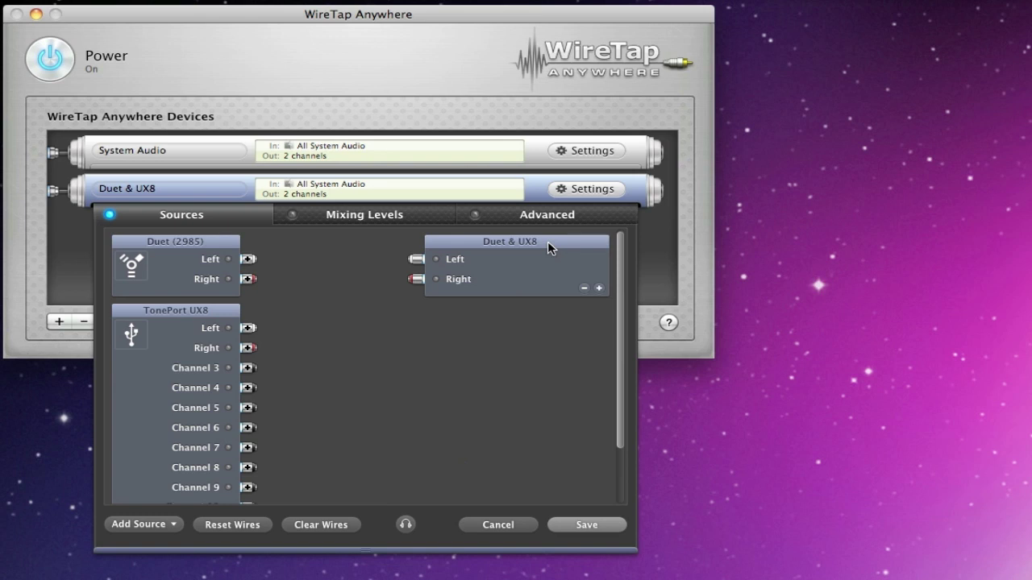
Add output Channels 3–8, wire Duet Left to Channel 3, and save the routing
left_click(599, 289)
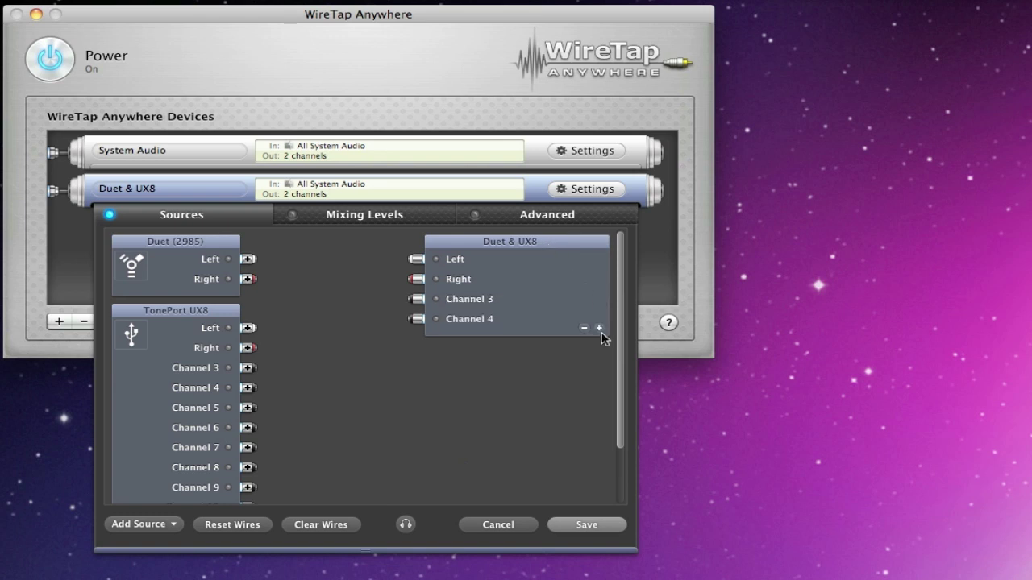
left_click(598, 328)
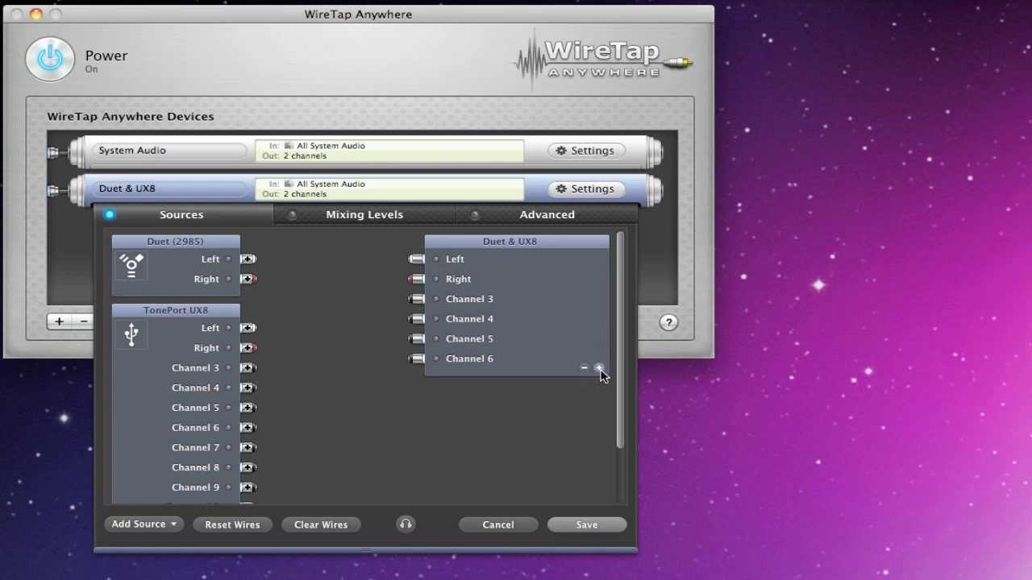
left_click(598, 368)
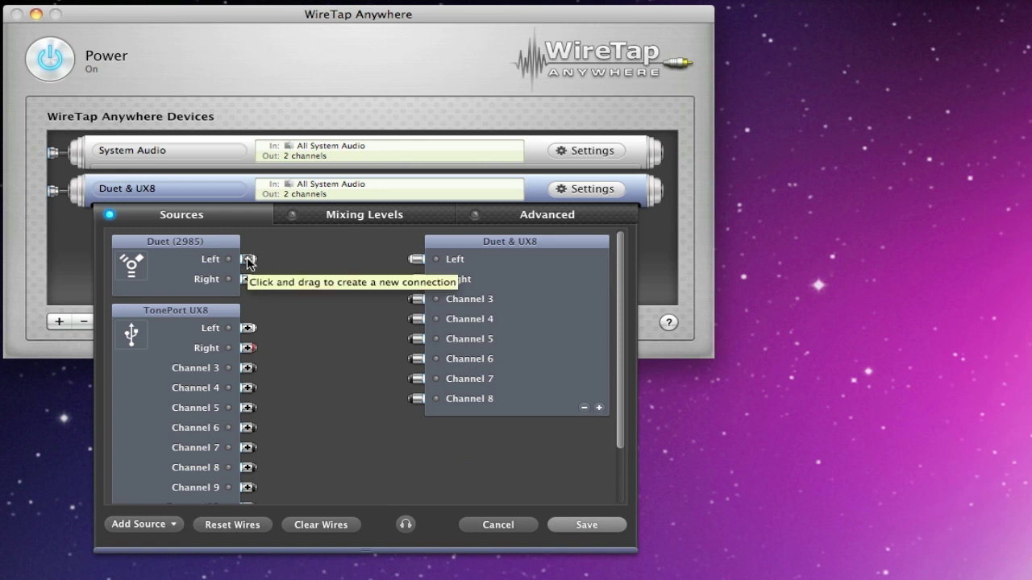
left_click_drag(249, 263, 414, 299)
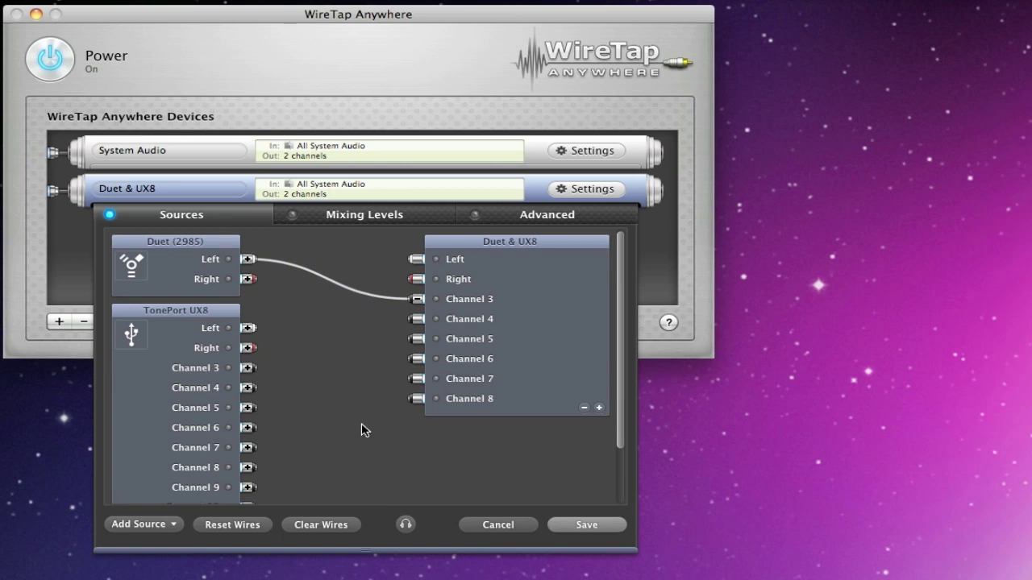
left_click(586, 524)
Select System Audio, then reselect the Duet & UX8 device in the device list
left_click(538, 160)
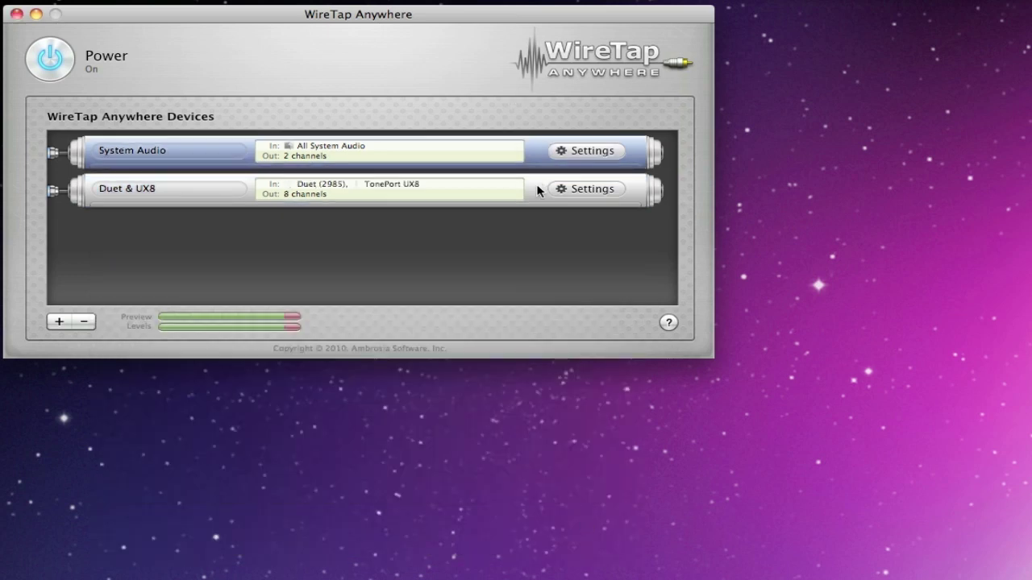
left_click(536, 187)
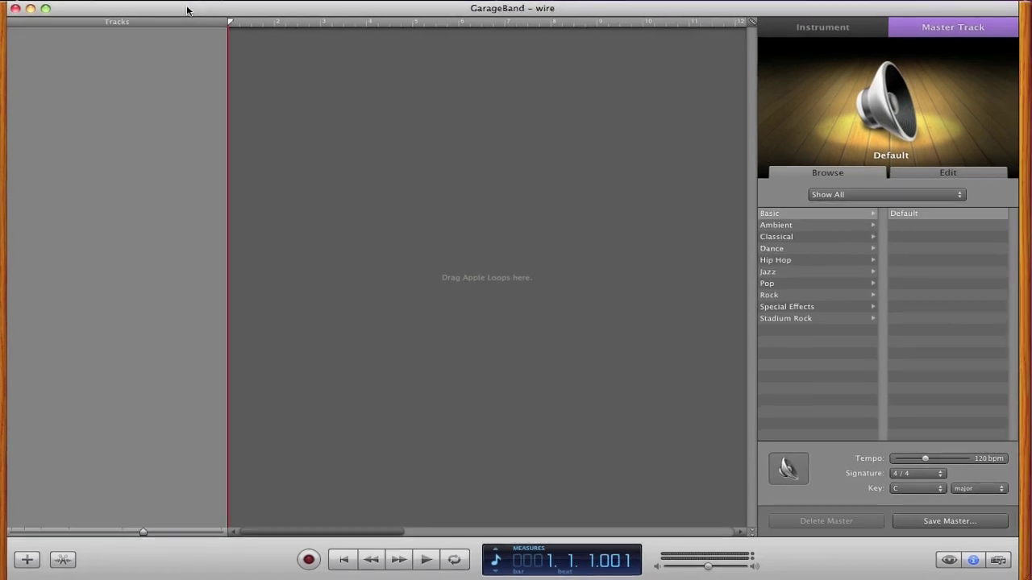
Set GarageBand's audio input to WireTap: Duet & UX8 in Audio/MIDI preferences
left_click(49, 1)
left_click(80, 22)
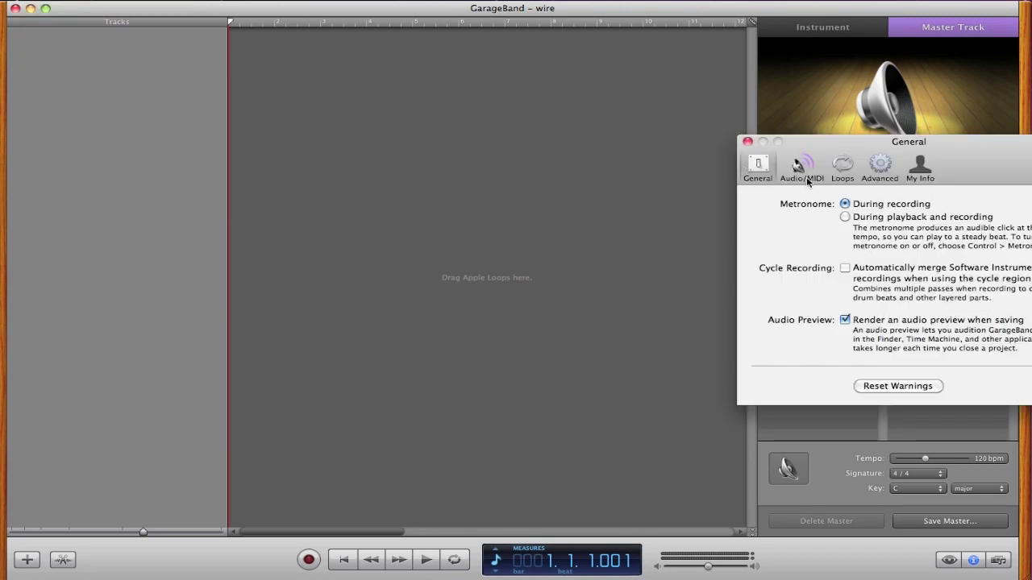
left_click_drag(818, 146, 453, 121)
left_click(437, 143)
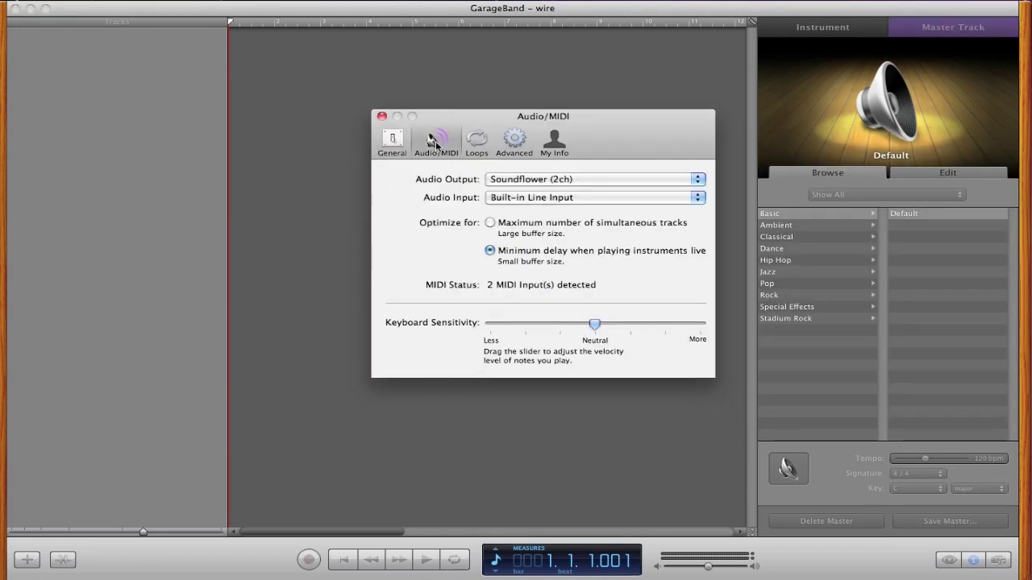
left_click(576, 201)
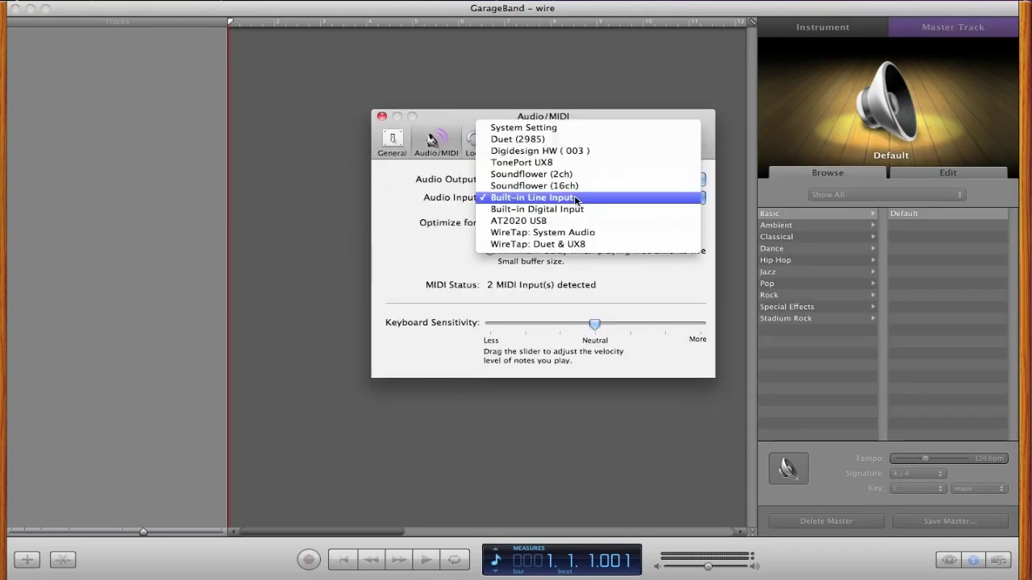
left_click(598, 244)
left_click(658, 226)
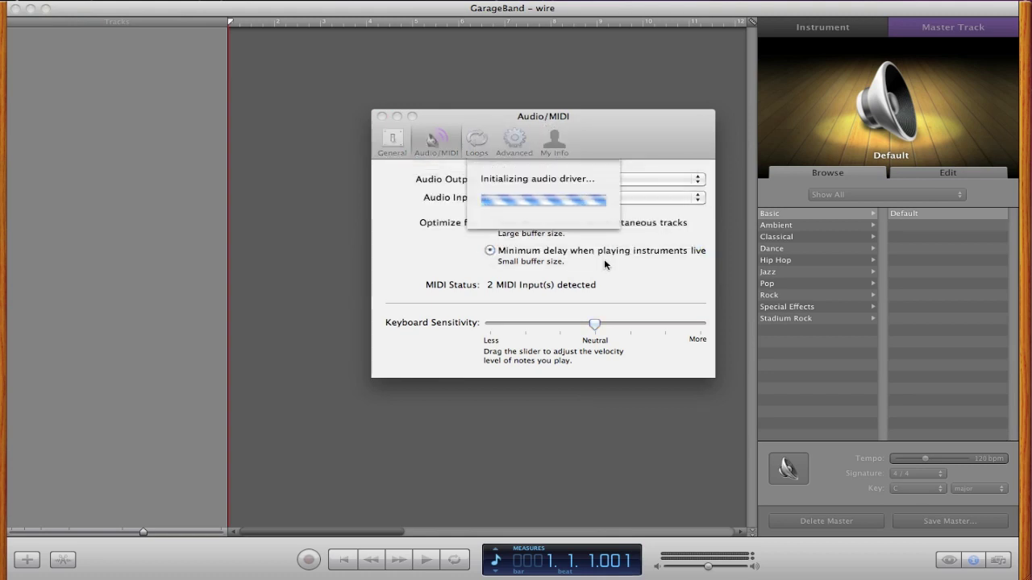
left_click(382, 116)
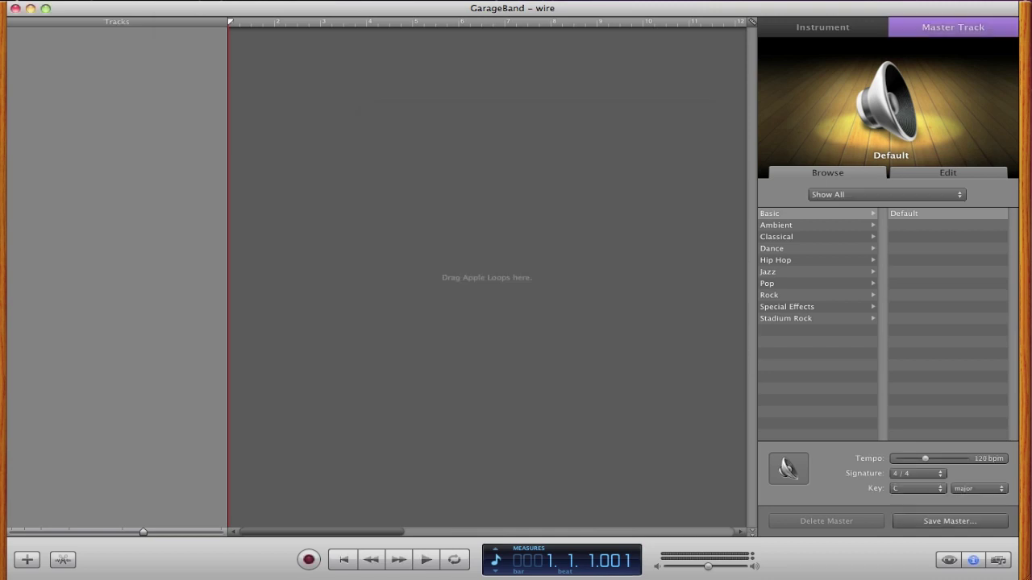
Create a new Real Instrument track and bring up its input source choices
left_click(173, 0)
left_click(215, 76)
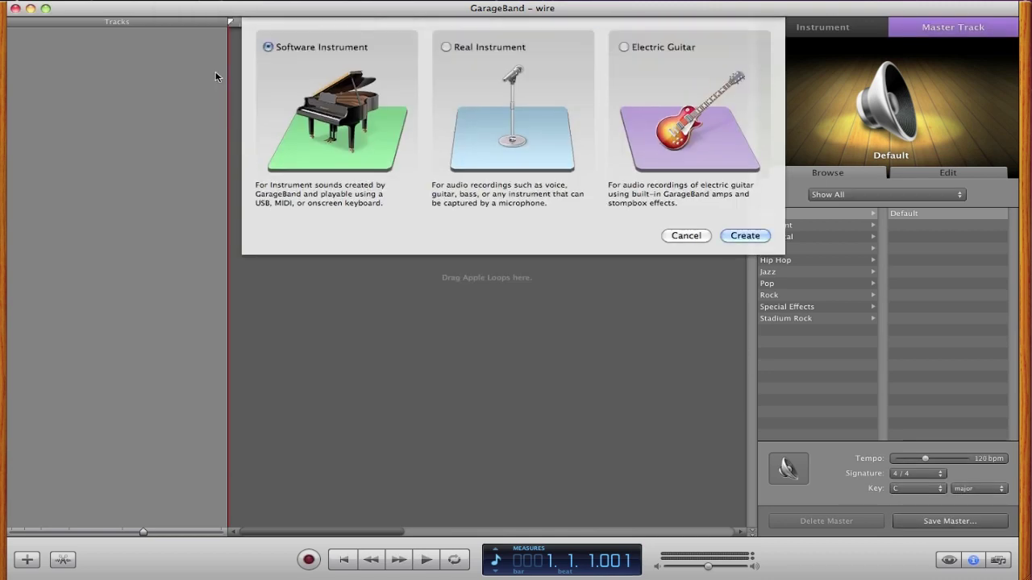
left_click(471, 47)
left_click(745, 235)
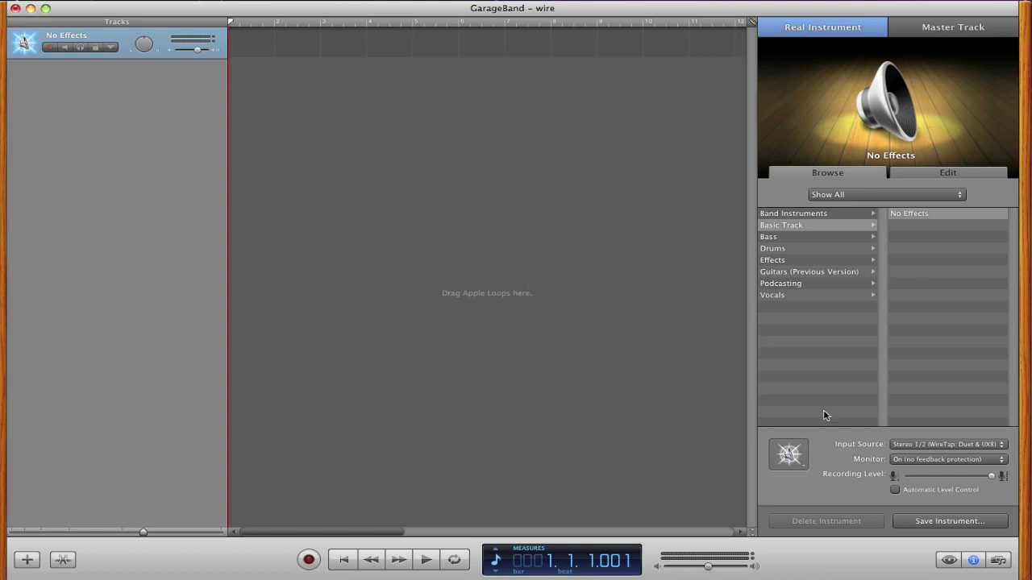
left_click(946, 448)
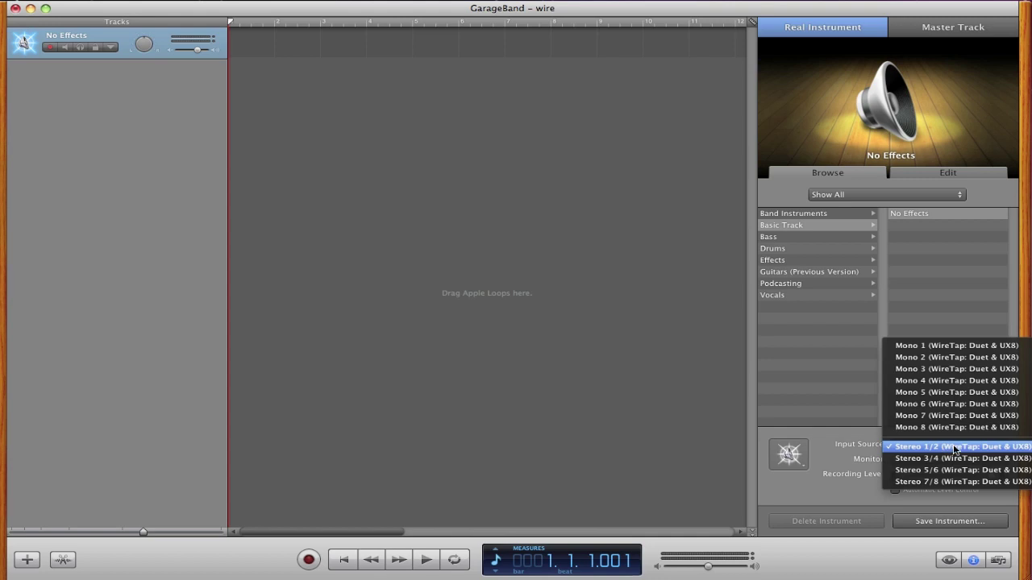
left_click(955, 448)
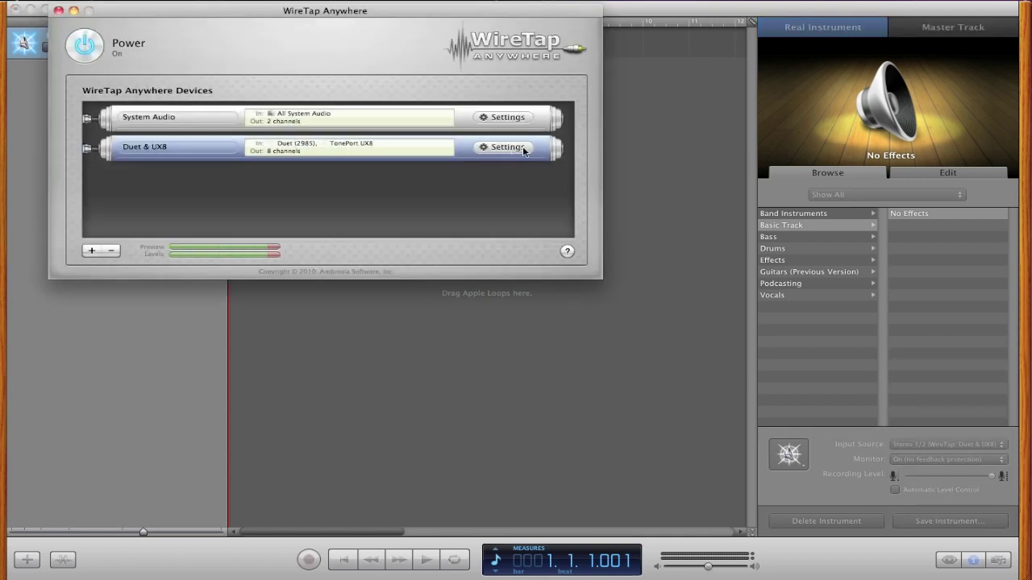
left_click(519, 148)
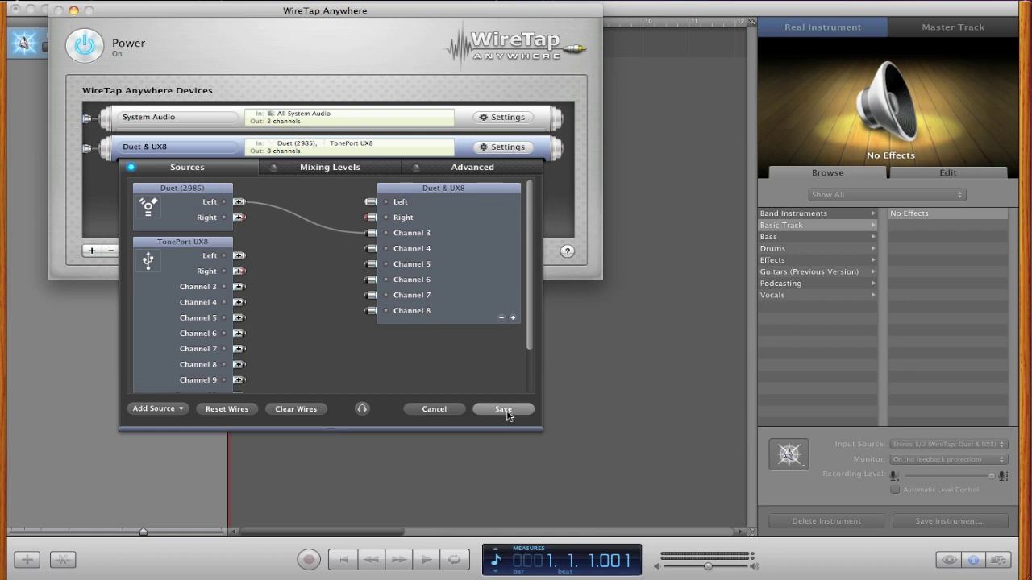
left_click(503, 409)
key("super+w")
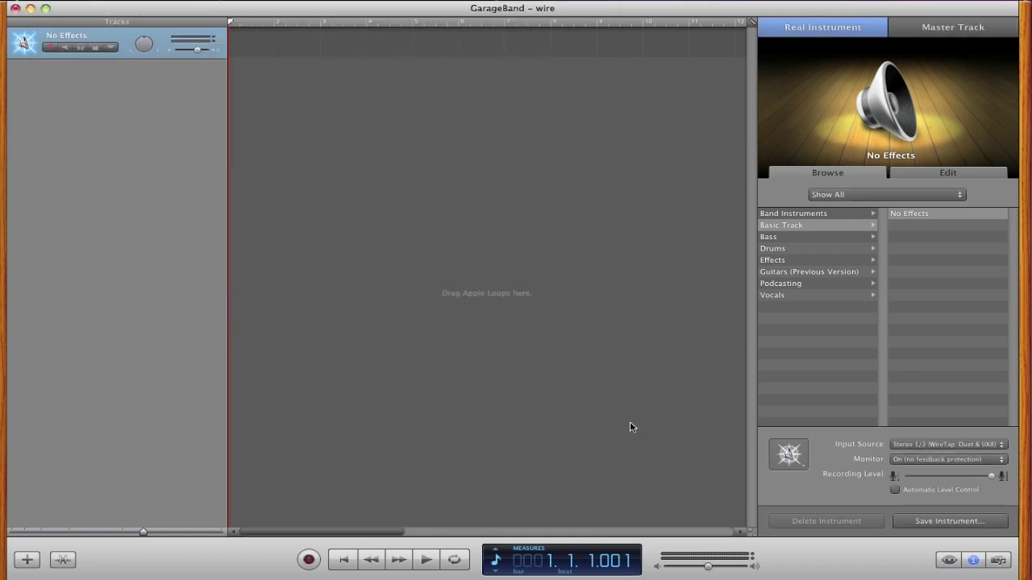
Set the track input to Mono 3 and add POD Farm 2 to an empty effect slot
left_click(937, 444)
left_click(936, 369)
left_click(965, 174)
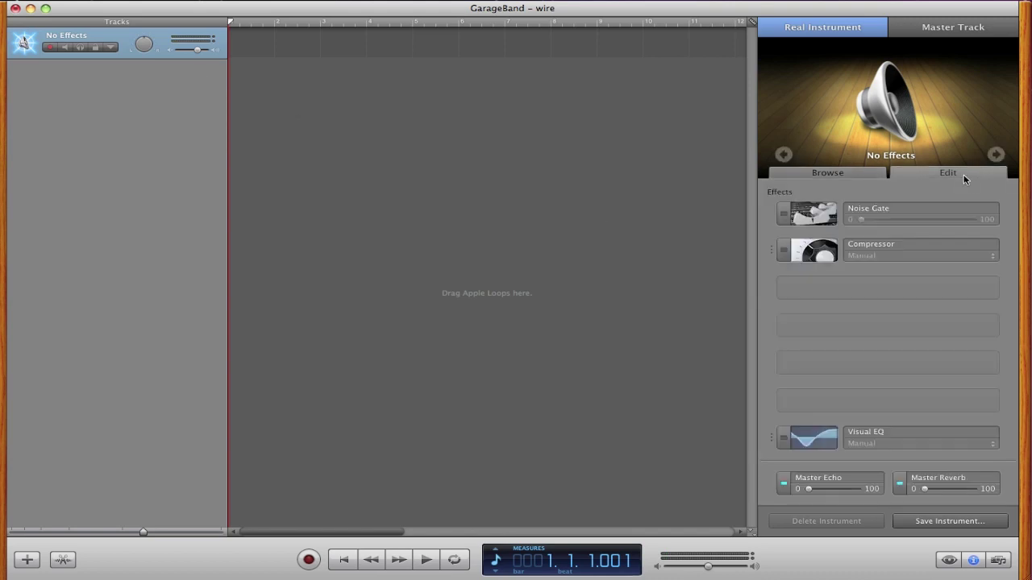
left_click(802, 289)
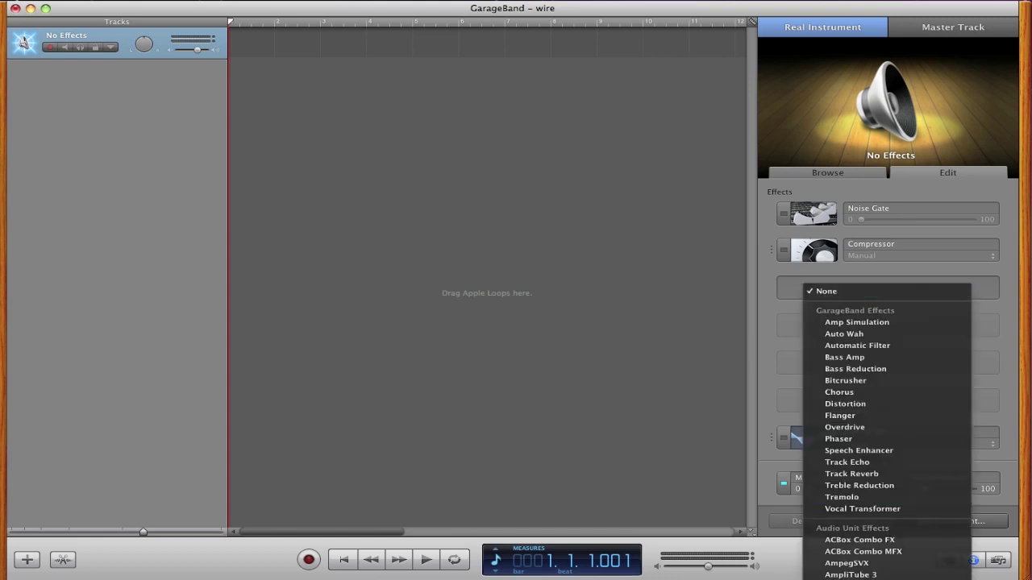
scroll(830, 290, "down", 5)
scroll(887, 323, "down", 15)
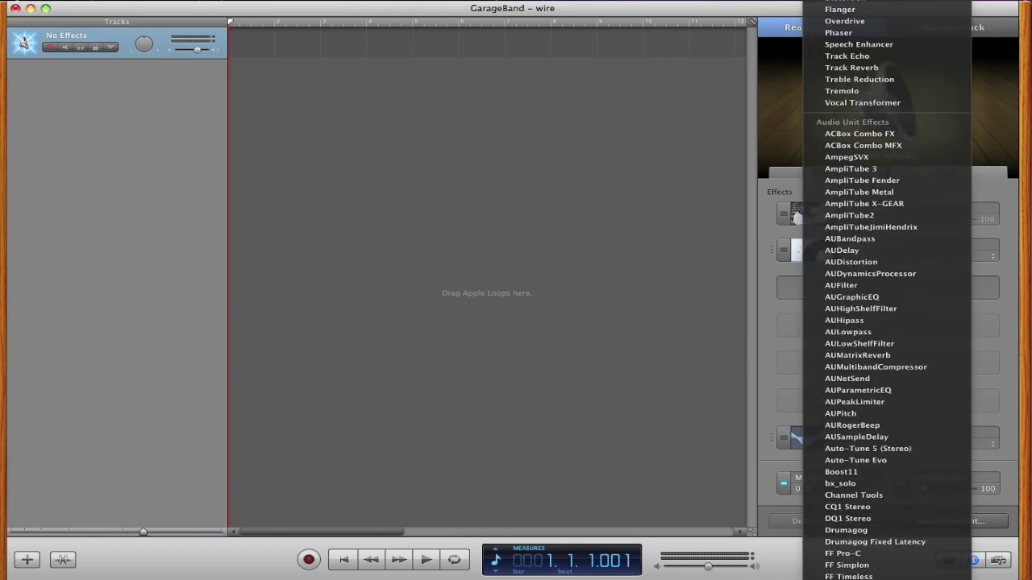
scroll(875, 290, "down", 10)
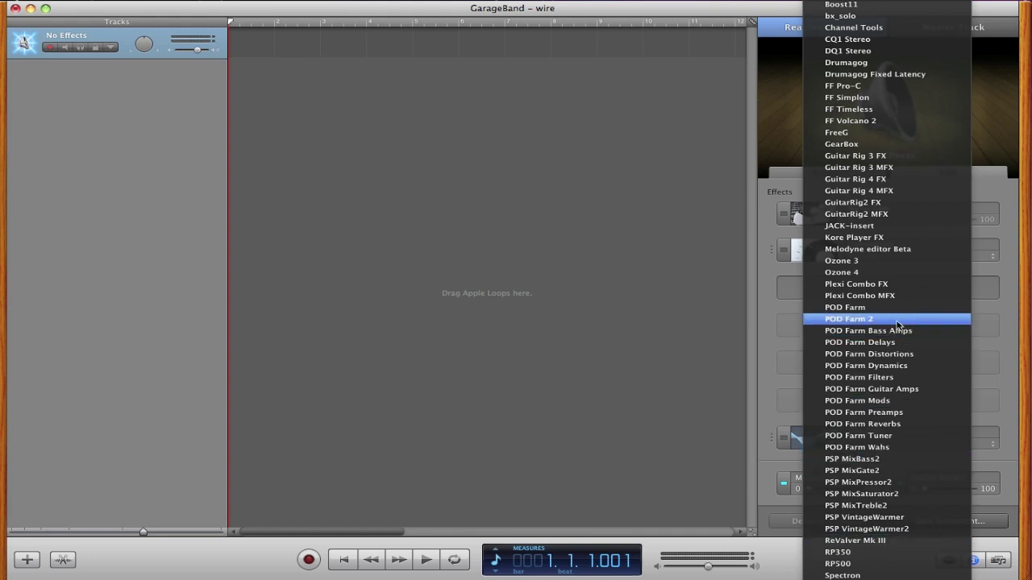
left_click(730, 326)
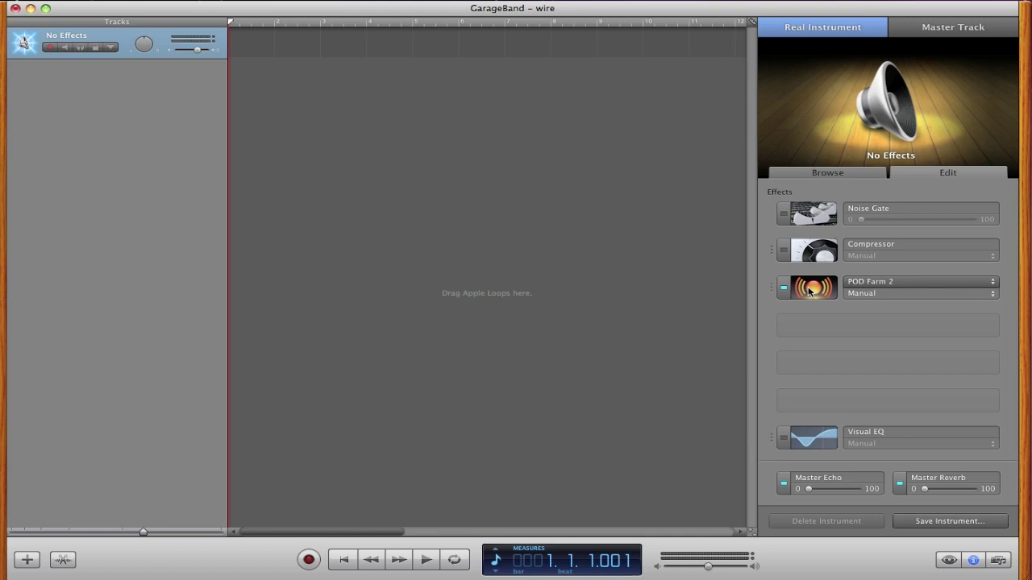
Open the POD Farm 2 plug-in window, review it, then close it
left_click(810, 290)
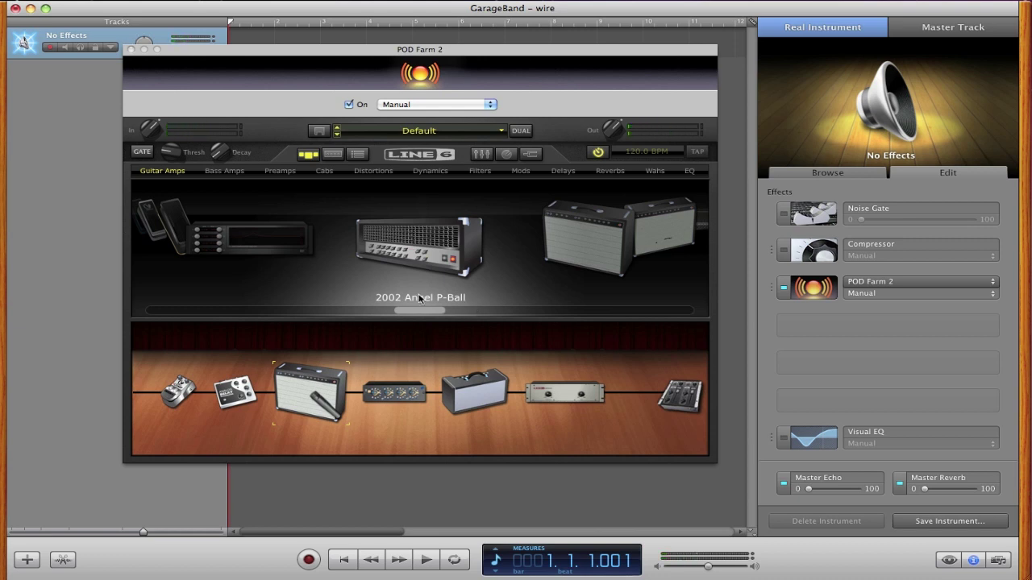
left_click(131, 50)
left_click(132, 50)
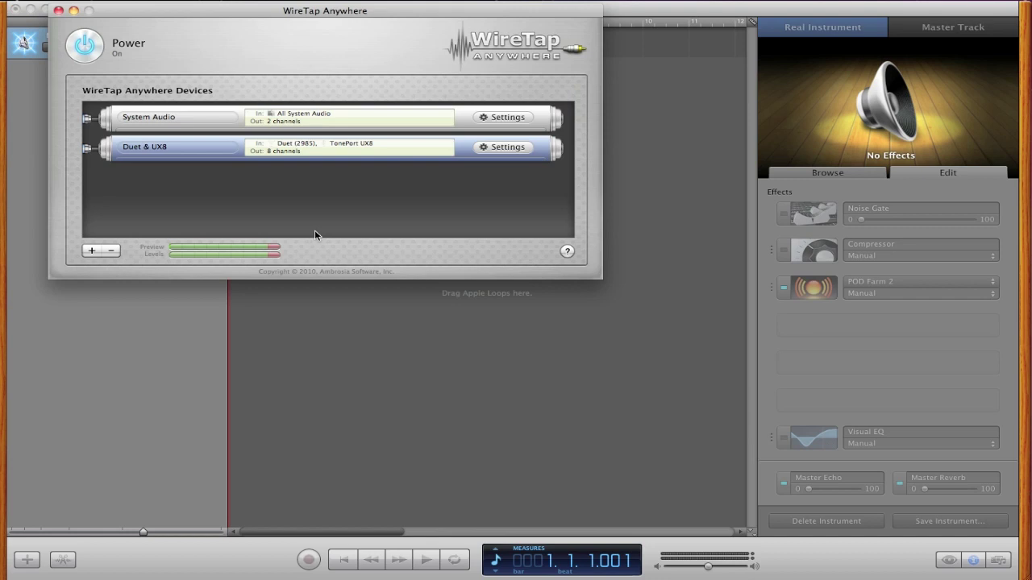
In Duet & UX8 settings, wire TonePort UX8 Left to Channel 5 and save
left_click(501, 149)
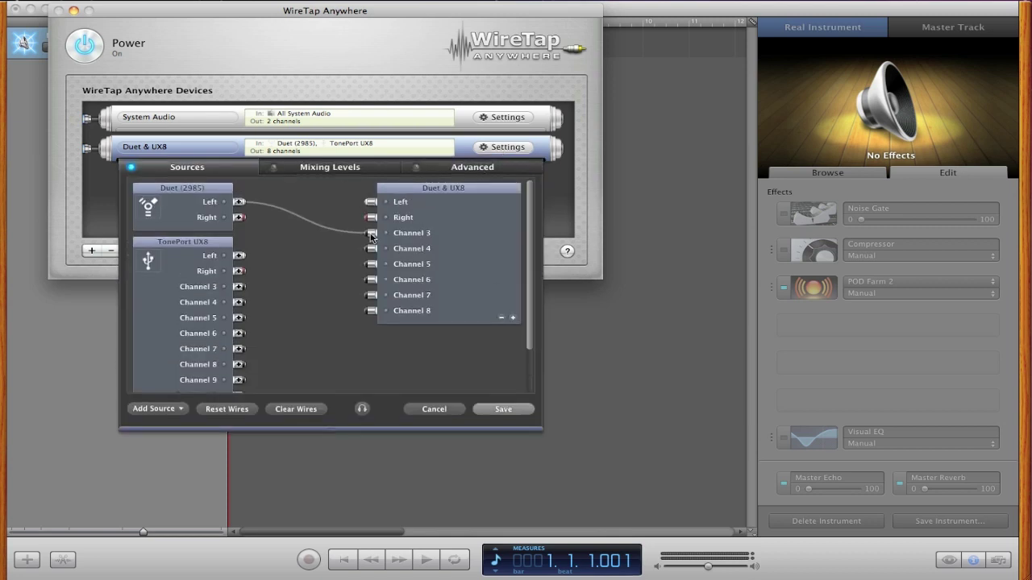
left_click(239, 256)
left_click_drag(240, 255, 370, 265)
left_click(507, 412)
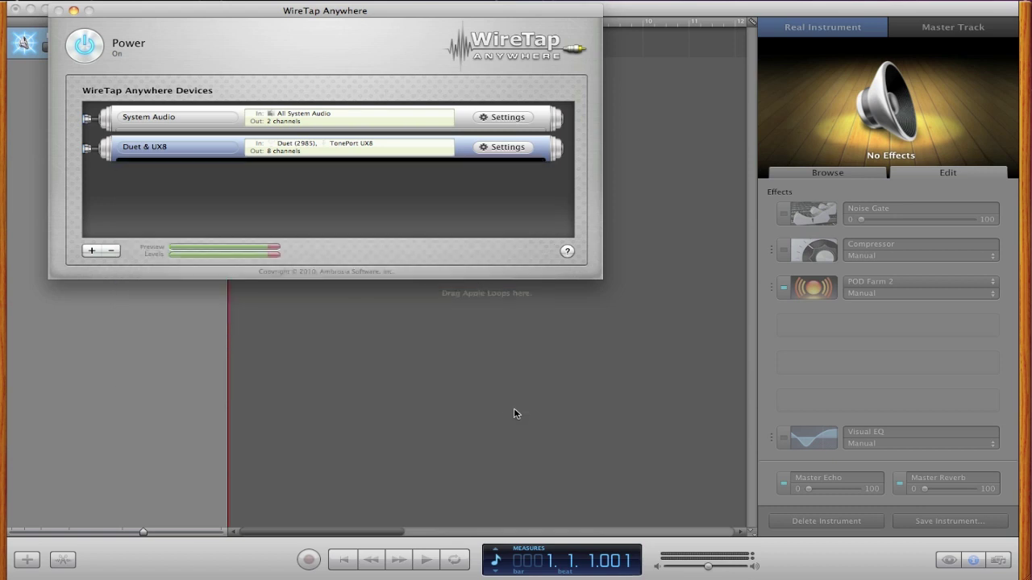
Bring the GarageBand 'wire' project window back in front of WireTap Anywhere
left_click(447, 347)
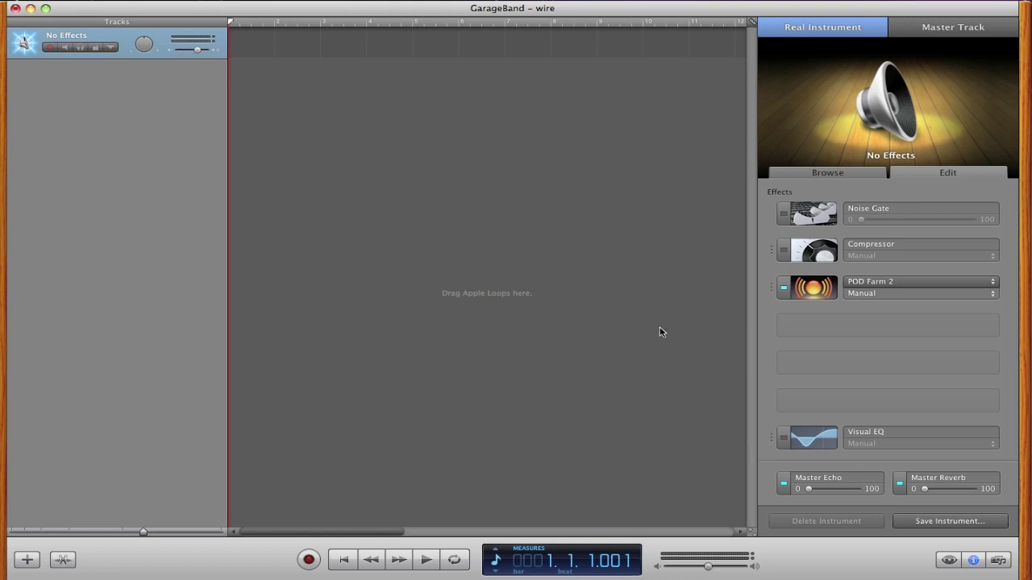
Set the GarageBand track's input to Mono 5 (WireTap: Duet & UX8) and return to WireTap Anywhere
left_click(842, 174)
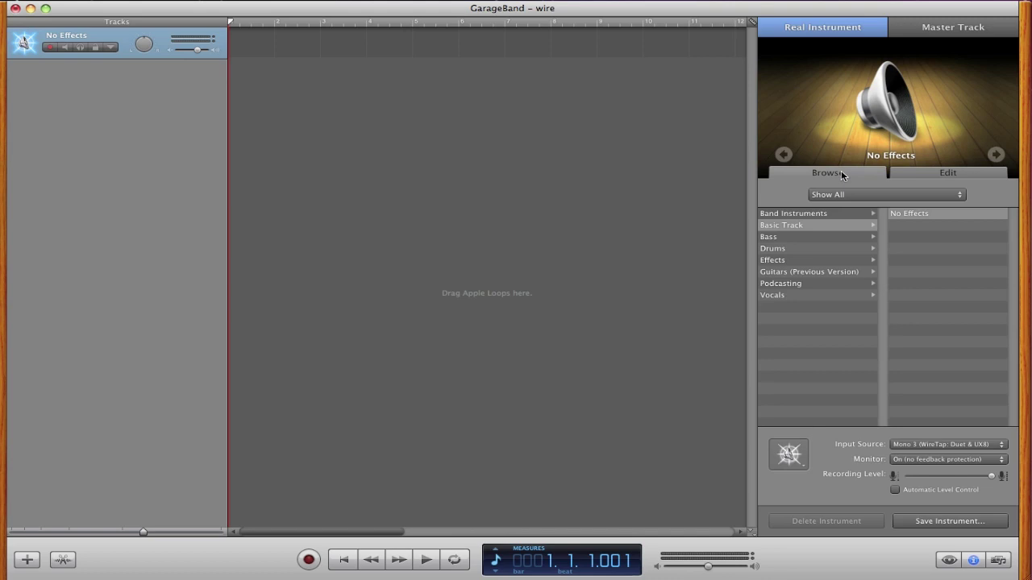
left_click(959, 446)
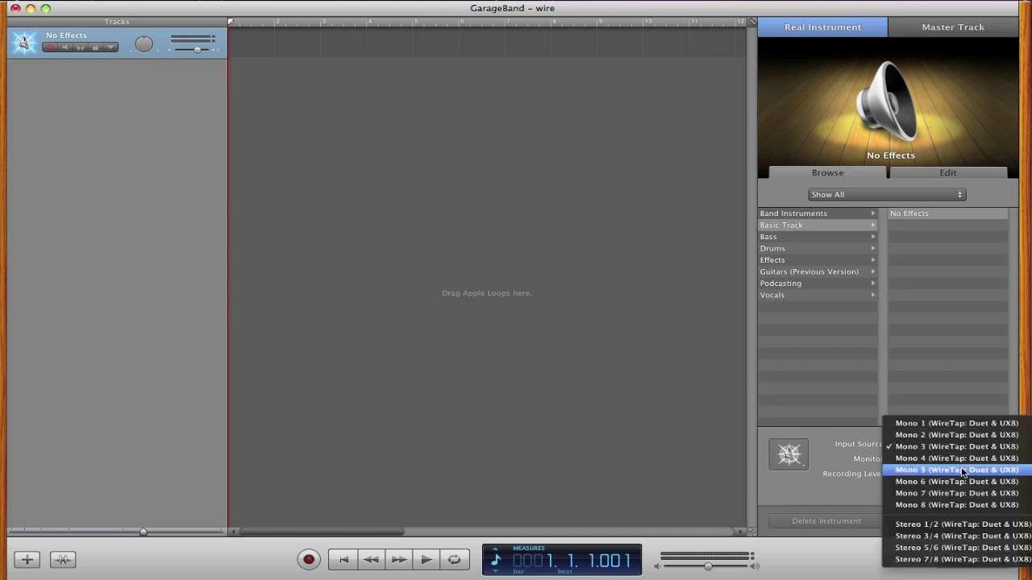
left_click(963, 469)
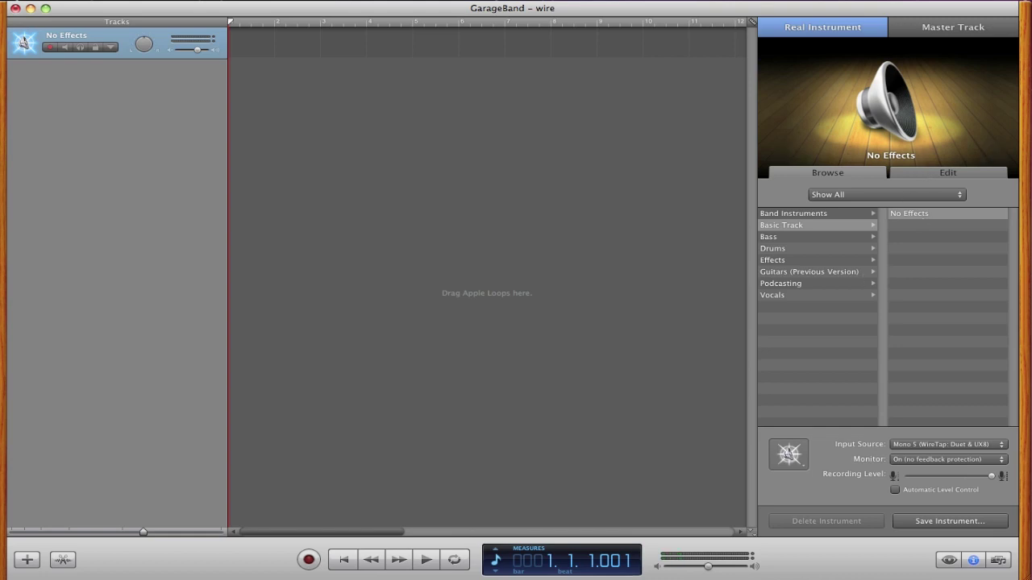
key("super+Tab")
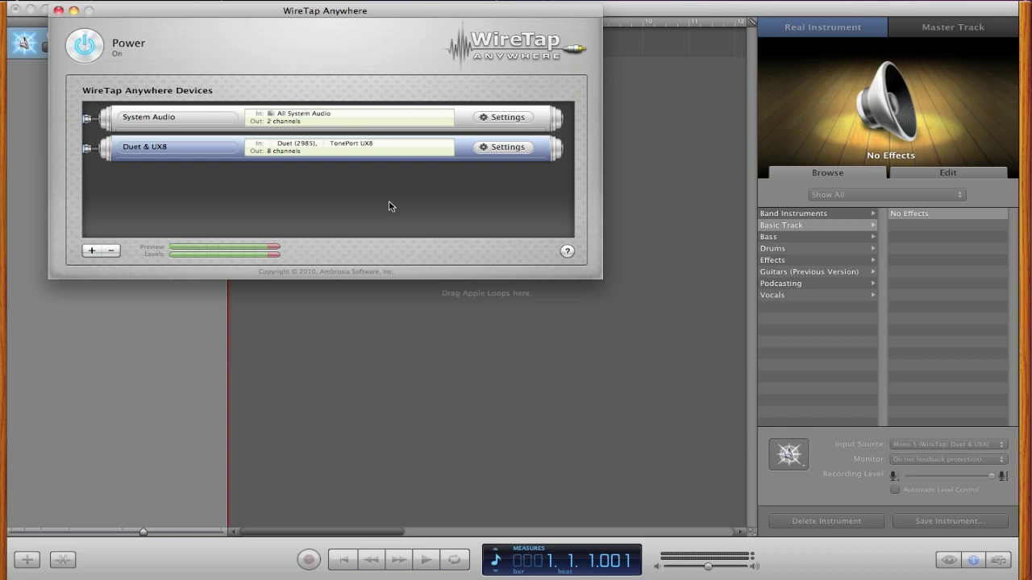
Also wire TonePort UX8 Left to Channel 6 in the Duet & UX8 routing, save it, and return to GarageBand
left_click(500, 149)
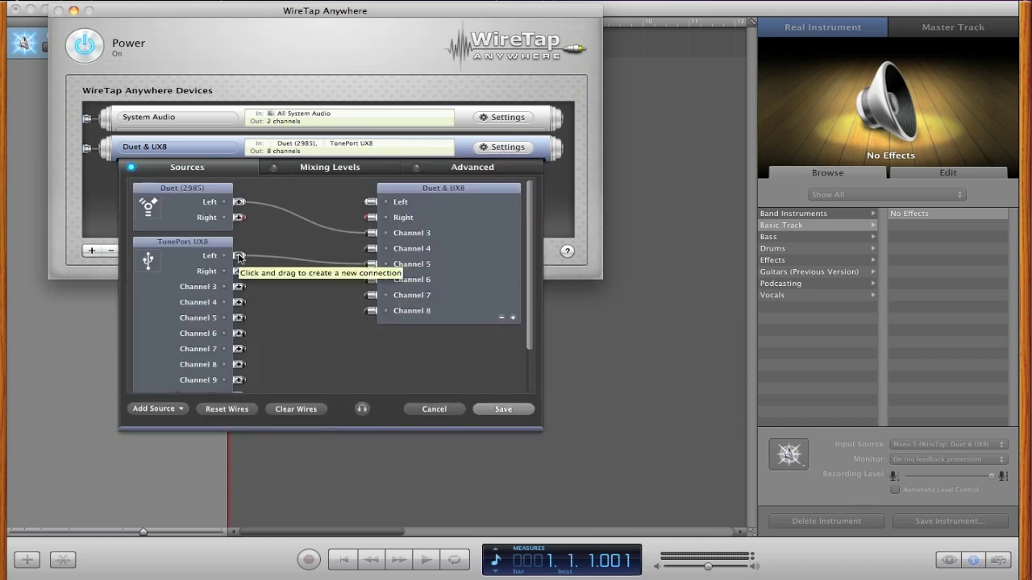
left_click_drag(239, 255, 371, 282)
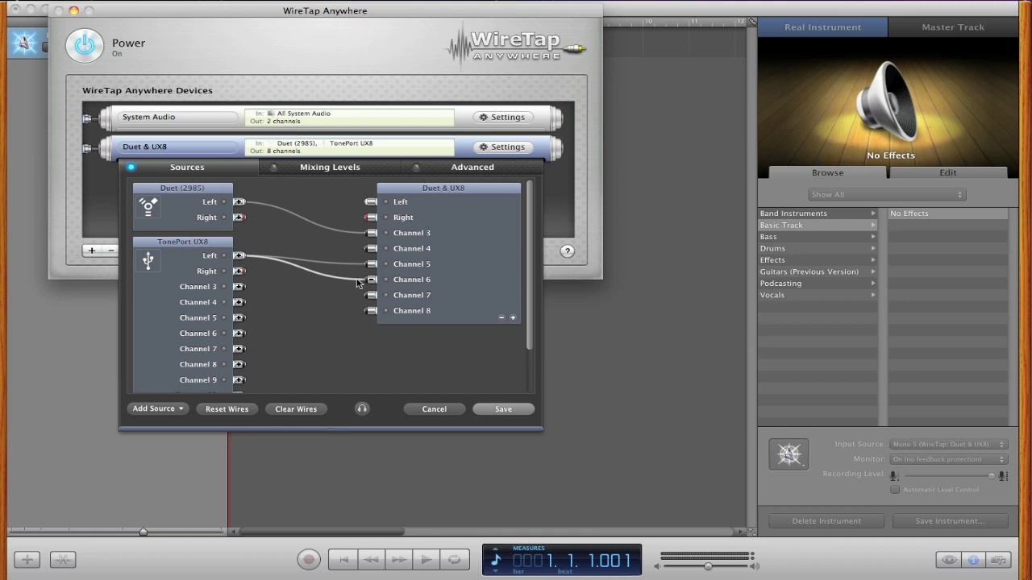
left_click(509, 405)
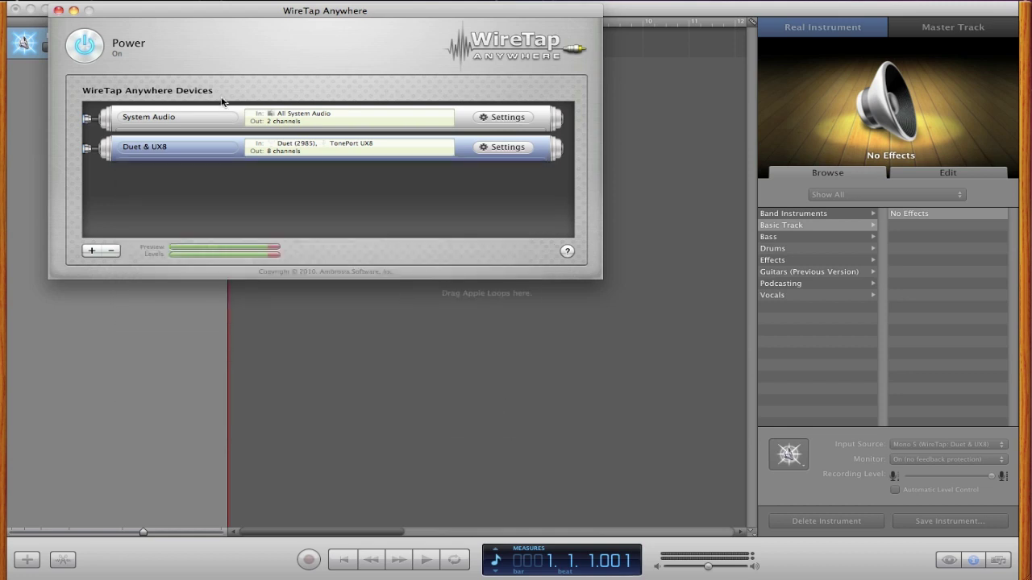
left_click(361, 351)
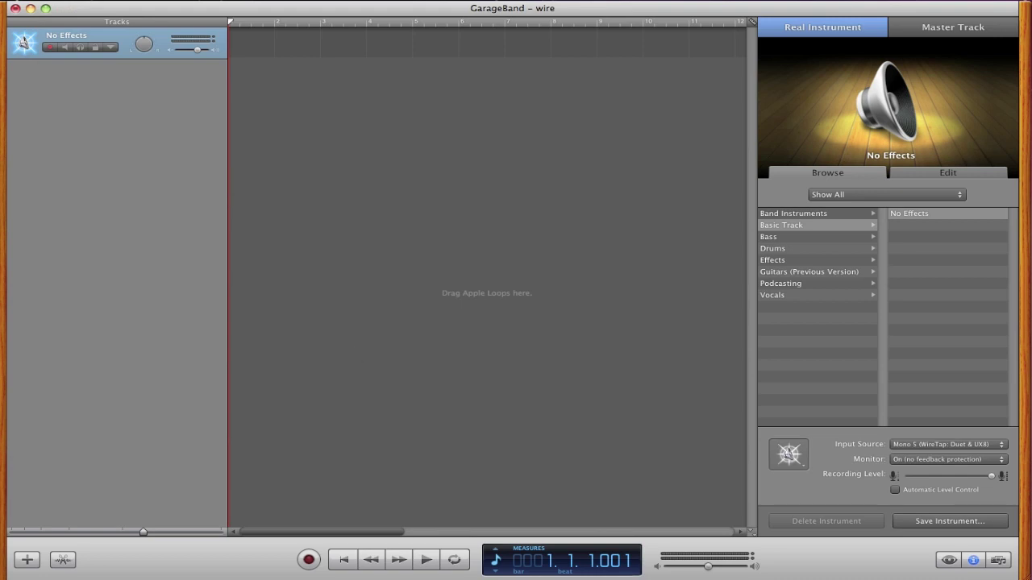
Create a new Real Instrument track in GarageBand
left_click(173, 0)
left_click(212, 78)
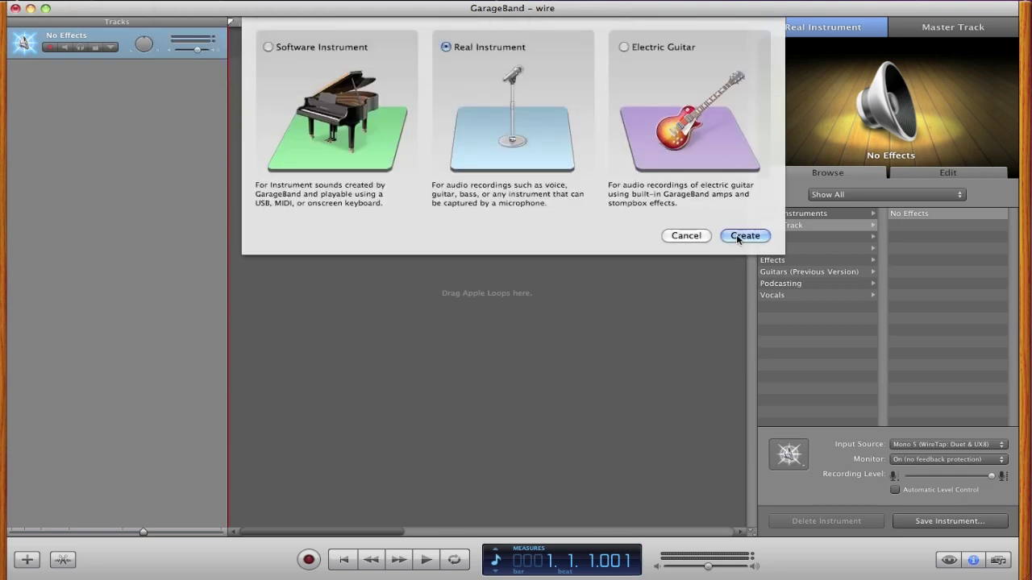
left_click(737, 237)
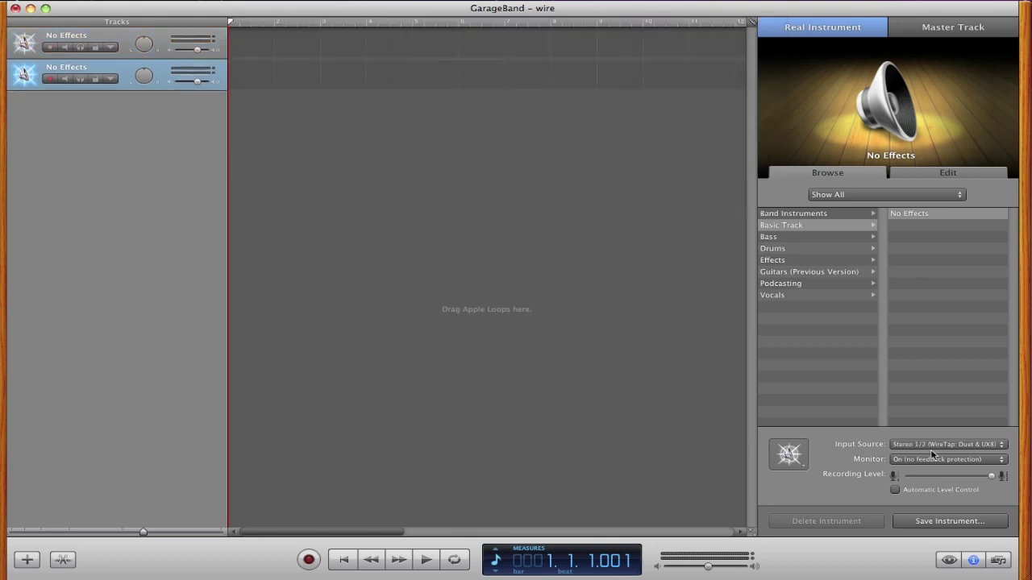
Feed the new track from Mono 6 of Duet & UX8 and open its Guitar Rig 4 plugin
left_click(931, 445)
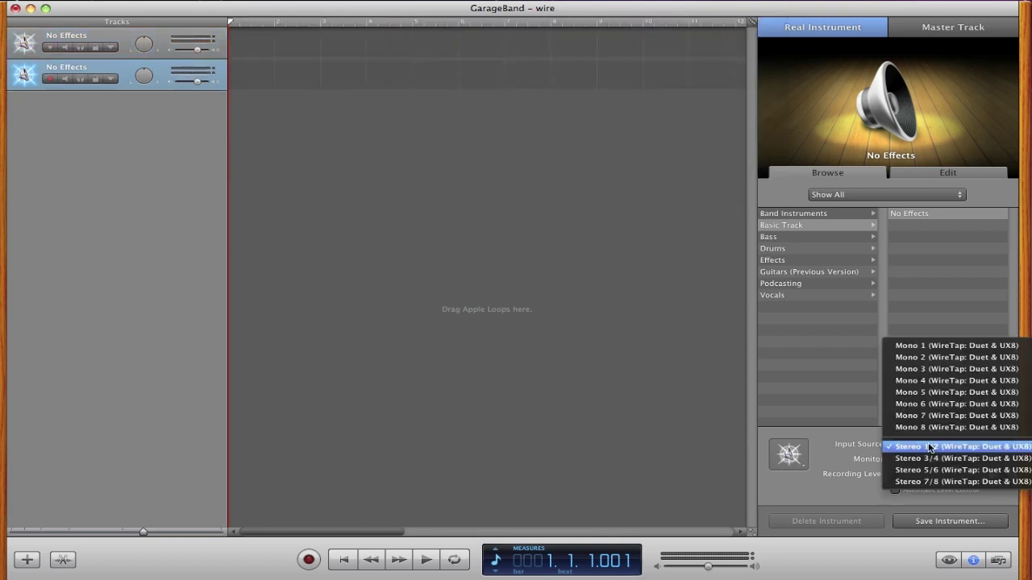
left_click(954, 404)
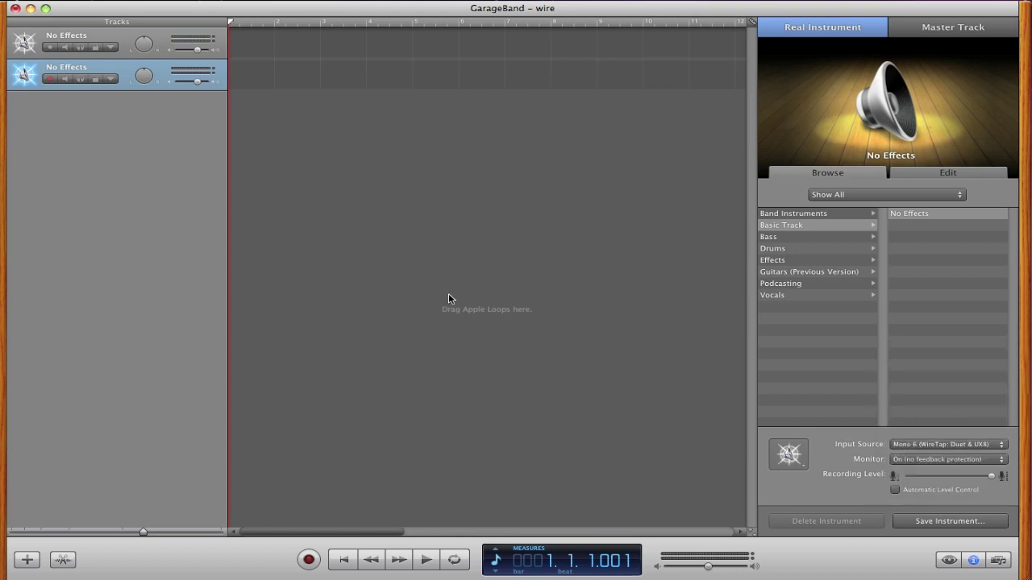
left_click(968, 174)
left_click(798, 288)
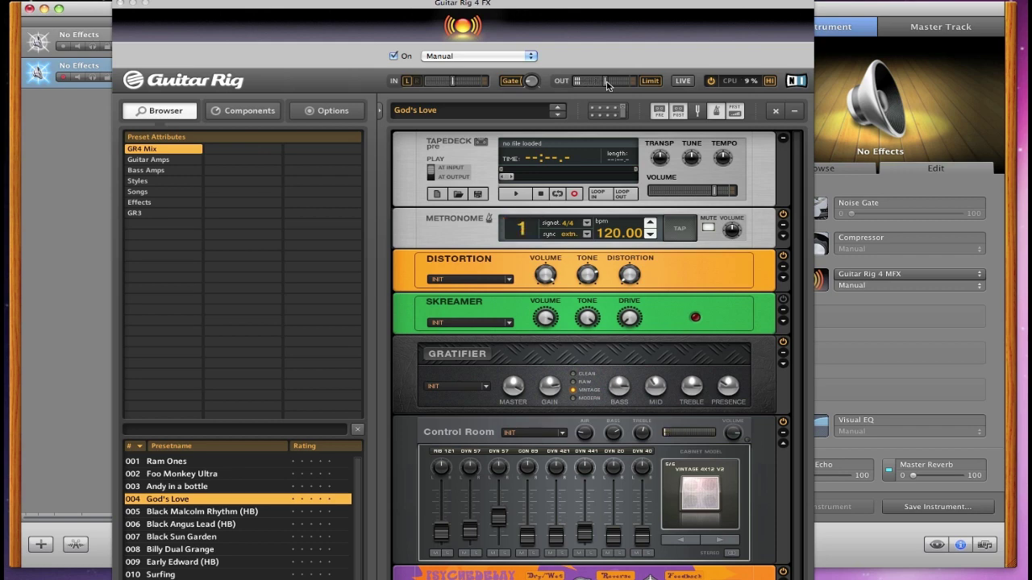
Close the Guitar Rig 4 window and open the first track's POD Farm 2 amp plugin
left_click(119, 4)
left_click(50, 44)
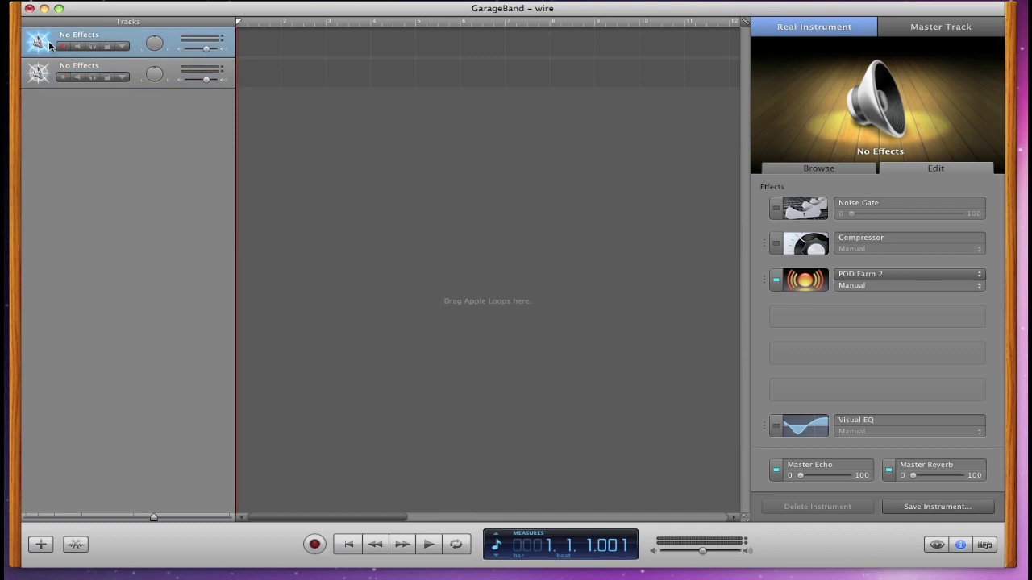
left_click(806, 280)
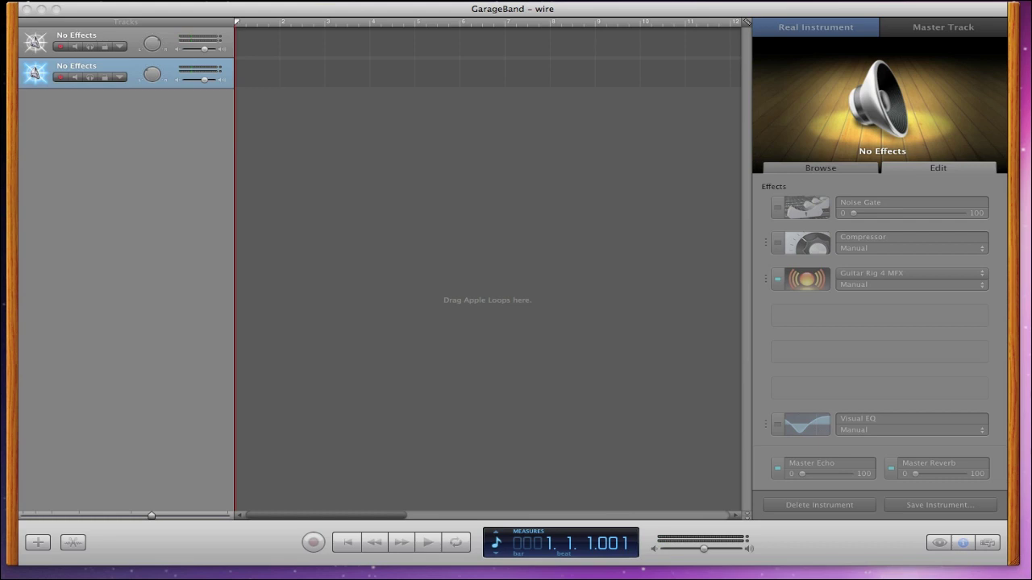
Select the first track header to show its POD Farm 2 effect chain
left_click(129, 36)
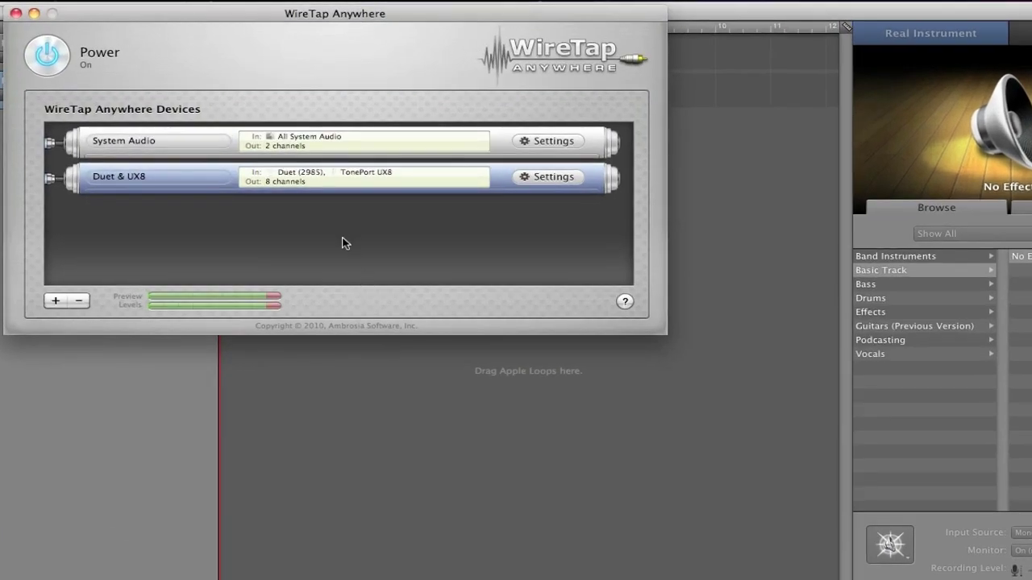
Open the Duet & UX8 device settings on the Mixing Levels page
left_click(342, 243)
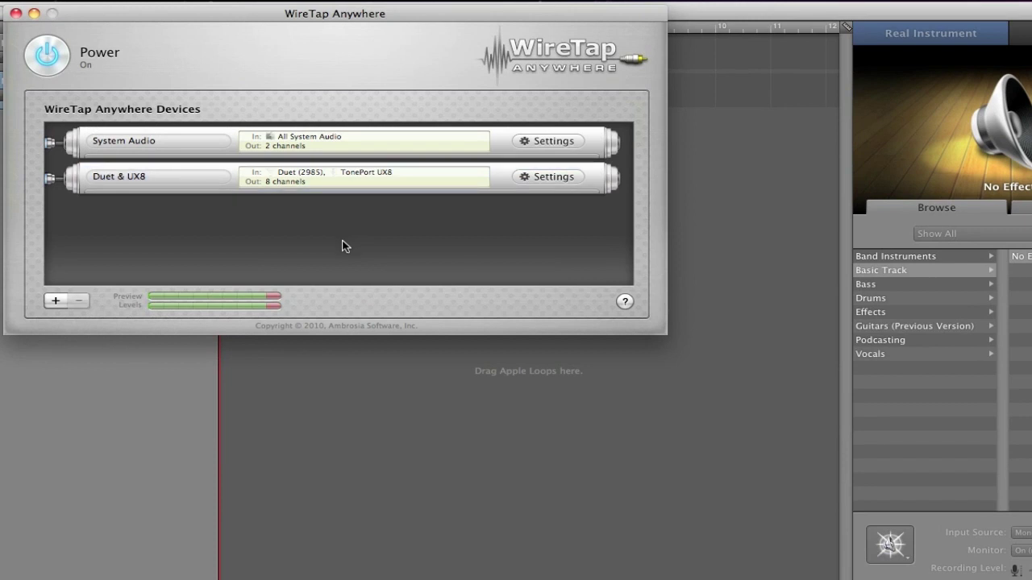
left_click(550, 176)
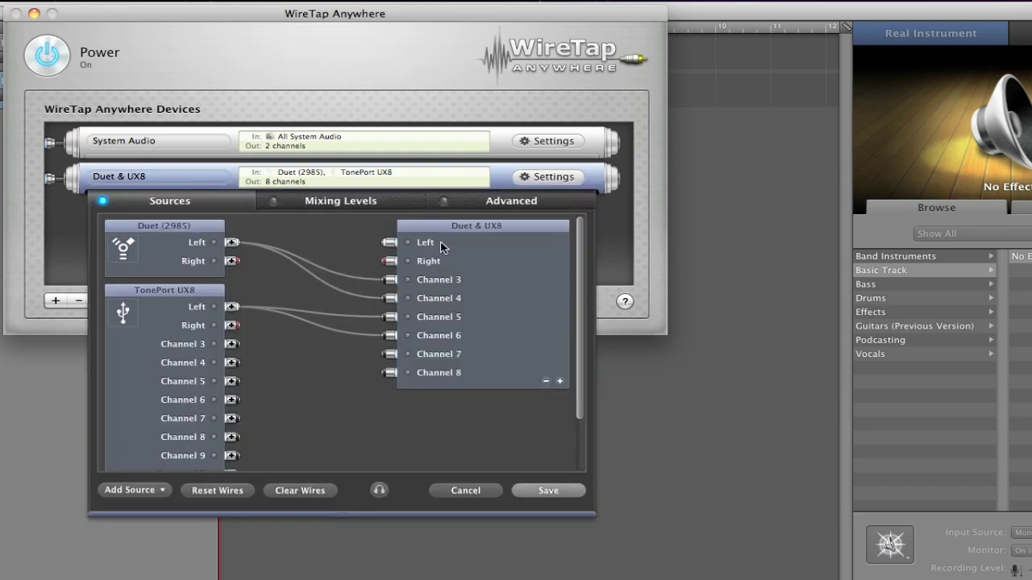
left_click(338, 202)
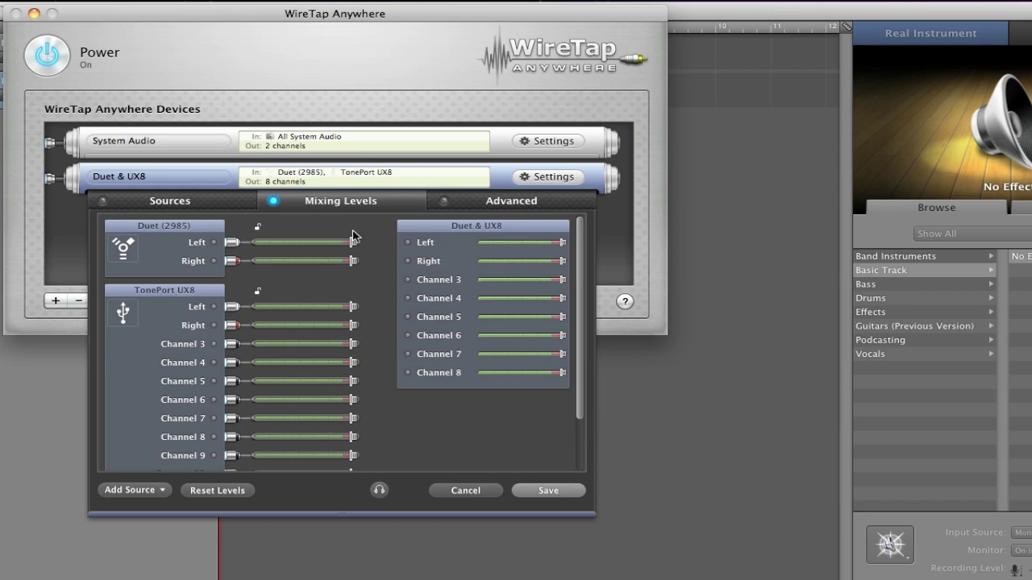
Browse the Duet & UX8 levels and Advanced options, ending on the Sources wiring
scroll(373, 246, "down", 3)
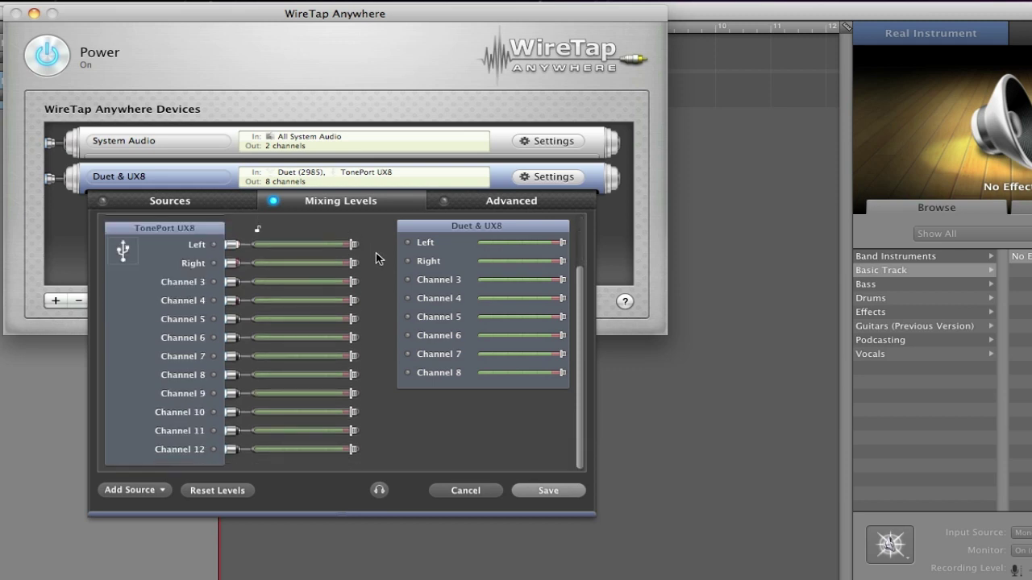
scroll(375, 256, "up", 3)
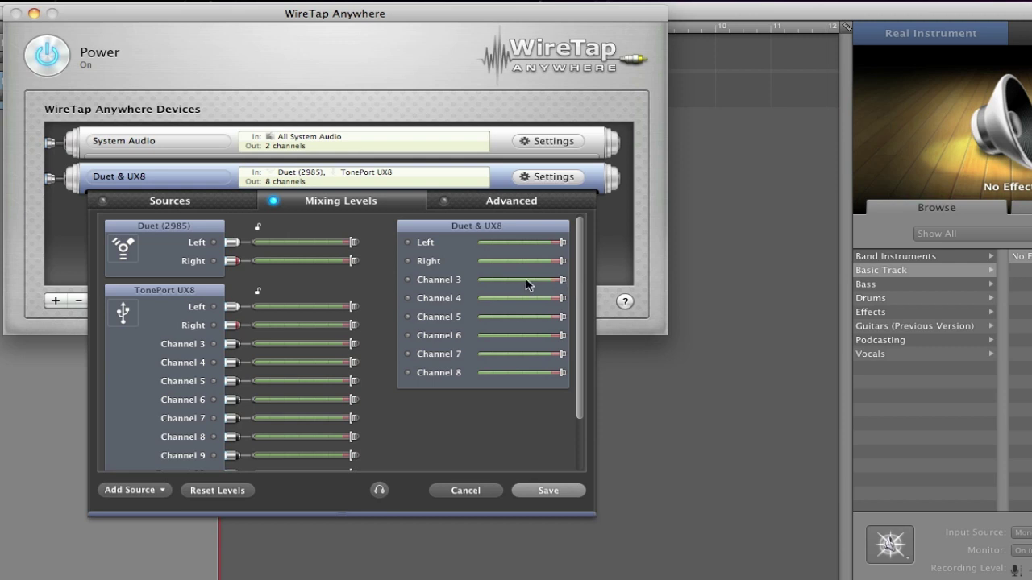
left_click(488, 203)
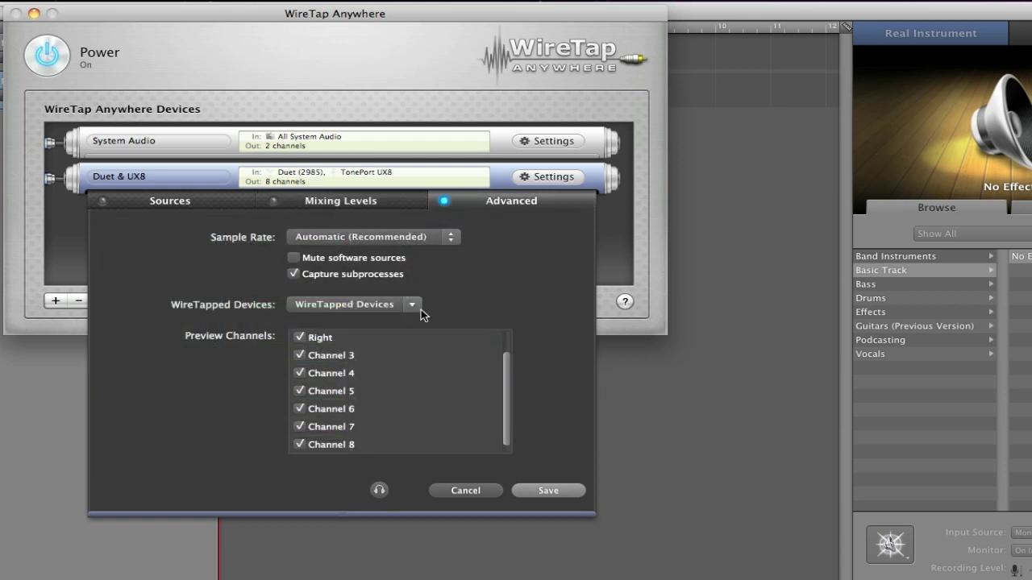
left_click(392, 200)
left_click(241, 204)
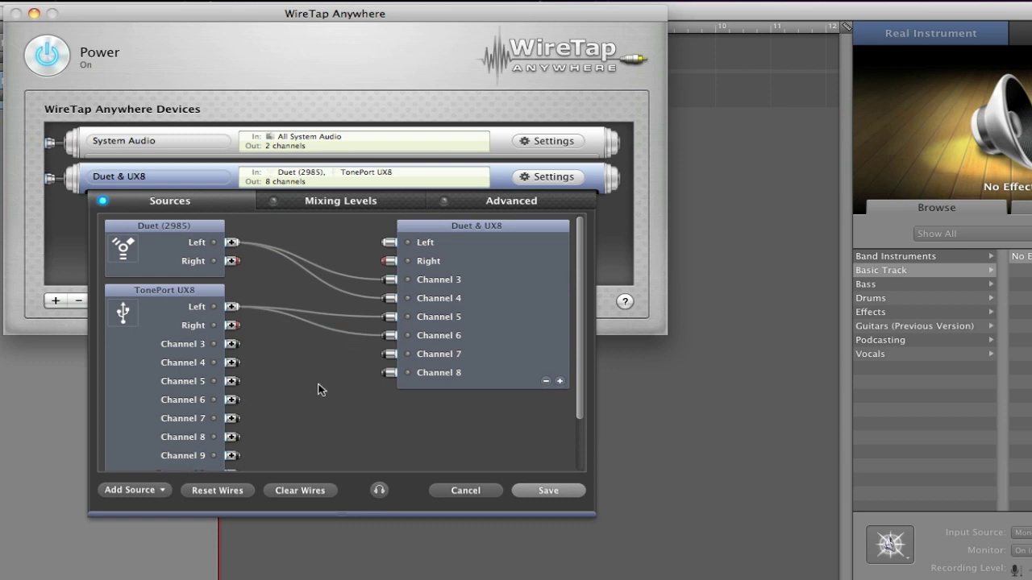
Check the Add Source options without adding any, then save the unchanged Duet & UX8 routing
left_click(155, 490)
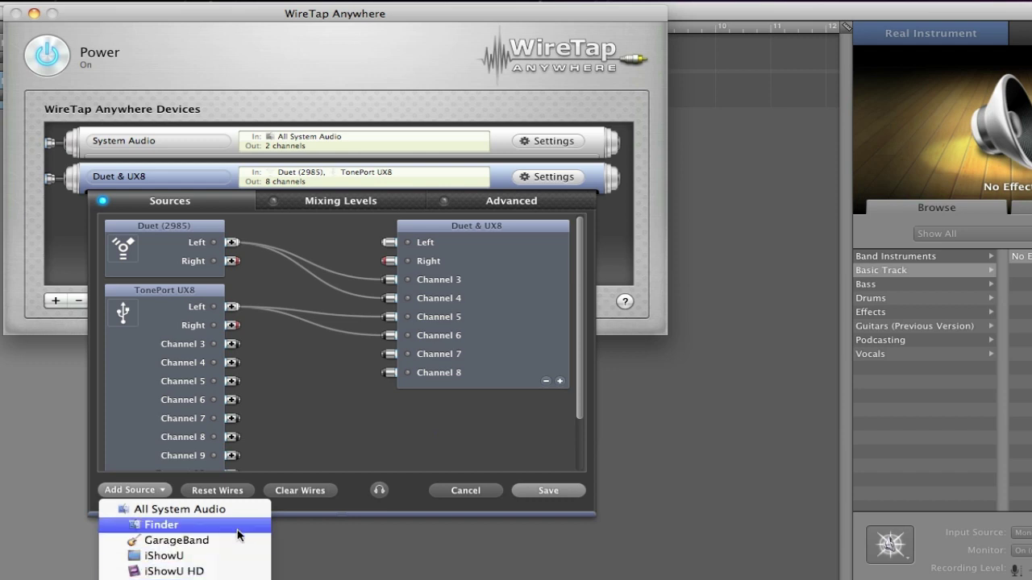
left_click(364, 427)
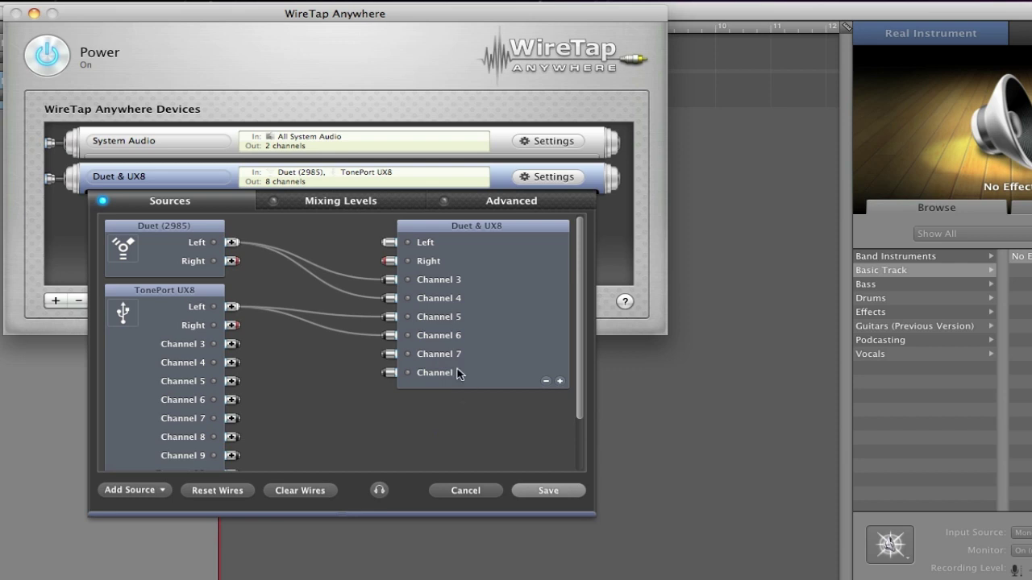
left_click(548, 490)
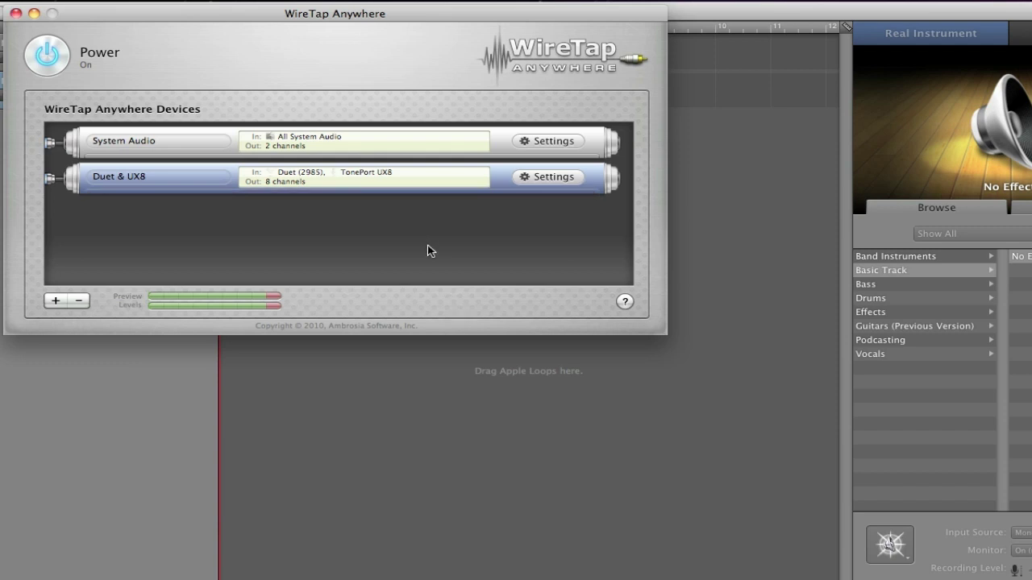